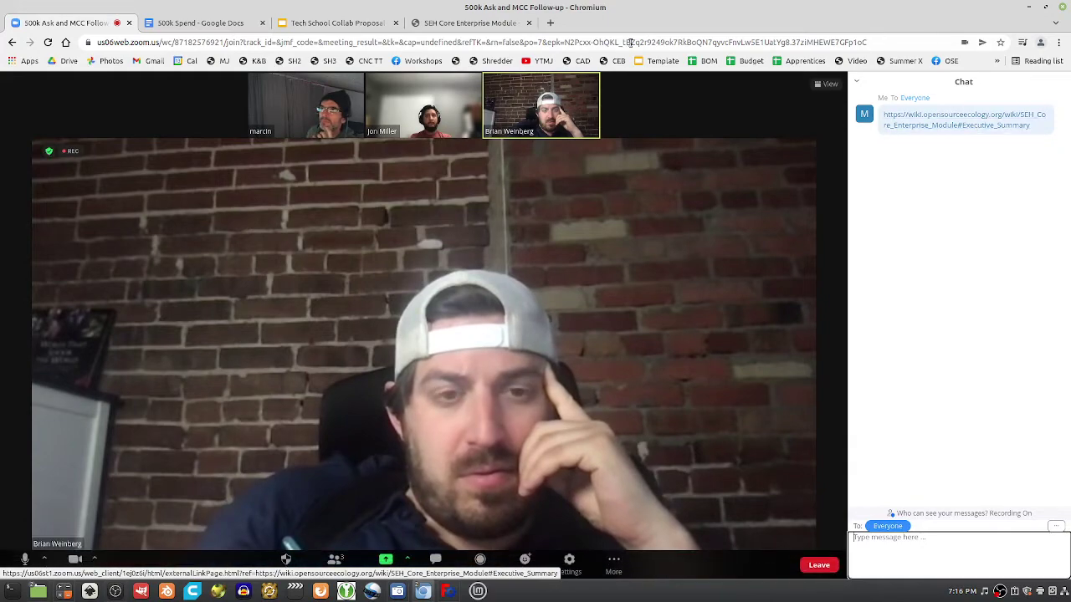
- Review the executive summary and the working assumptions for the $1.2M net enterprise on the SEH Core Enterprise Module wiki page
left_click(976, 125)
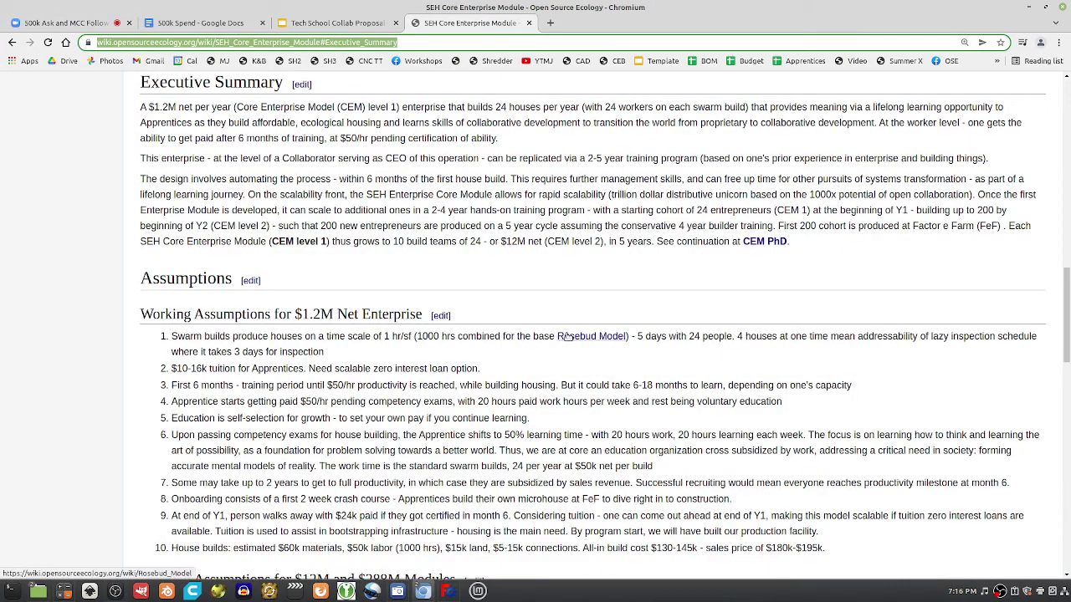
scroll(566, 335, "down", 1)
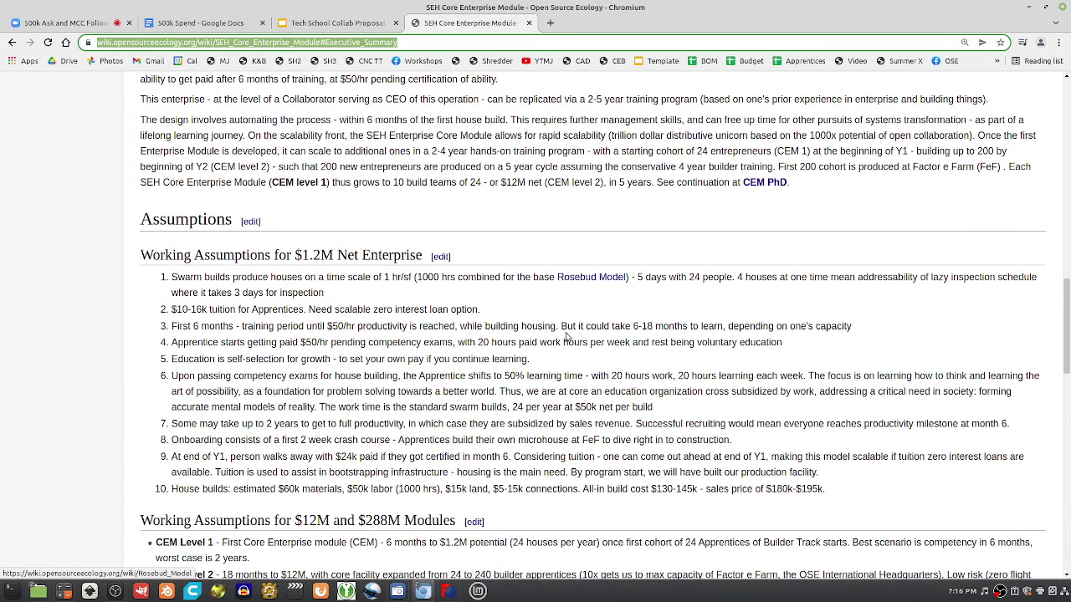
scroll(567, 336, "down", 1)
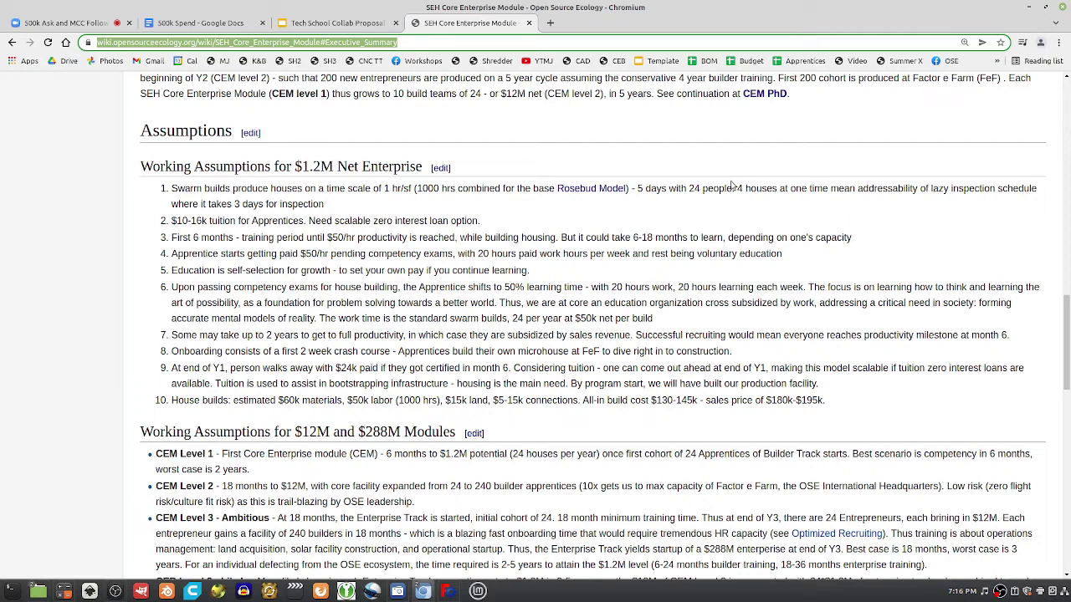
- Review the production, teaching and marketing cost items in the 500k Spend document
left_click(164, 21)
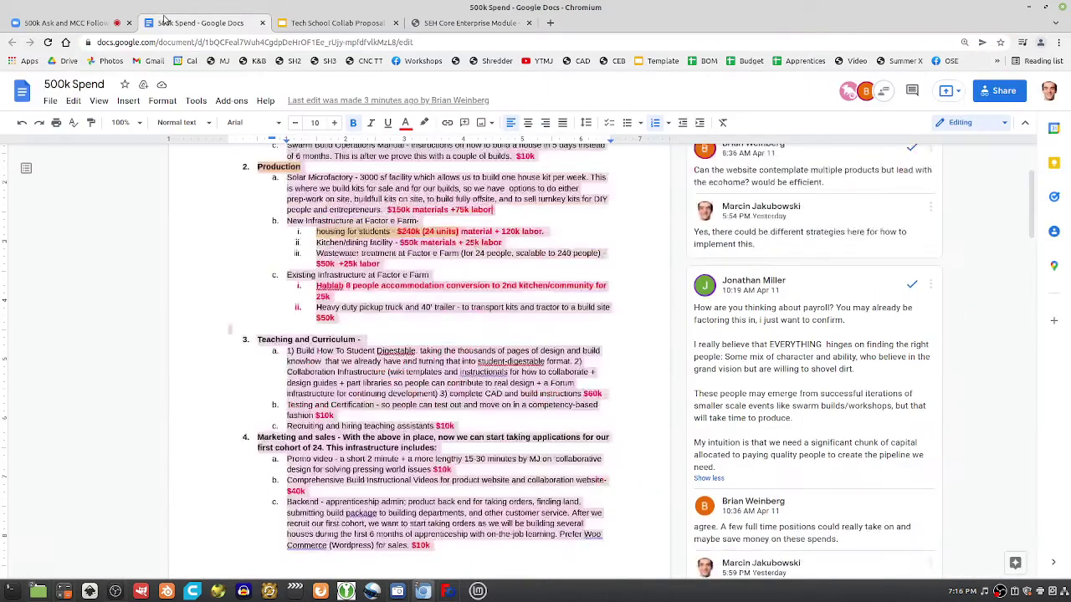
left_click(200, 256)
scroll(218, 250, "up", 1)
left_click(211, 289)
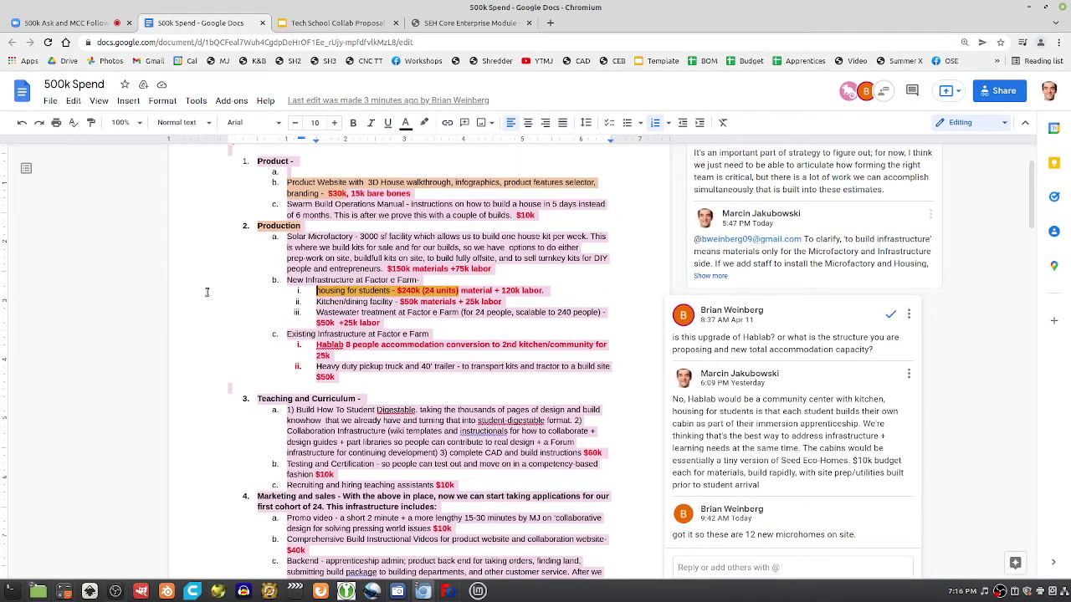
left_click(193, 267)
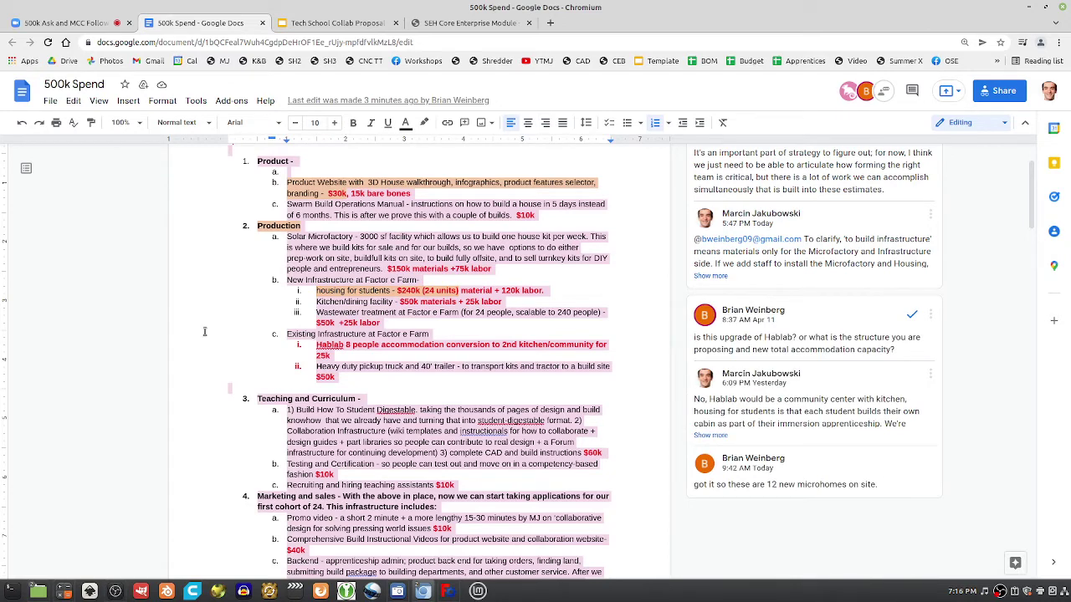
scroll(204, 331, "down", 5)
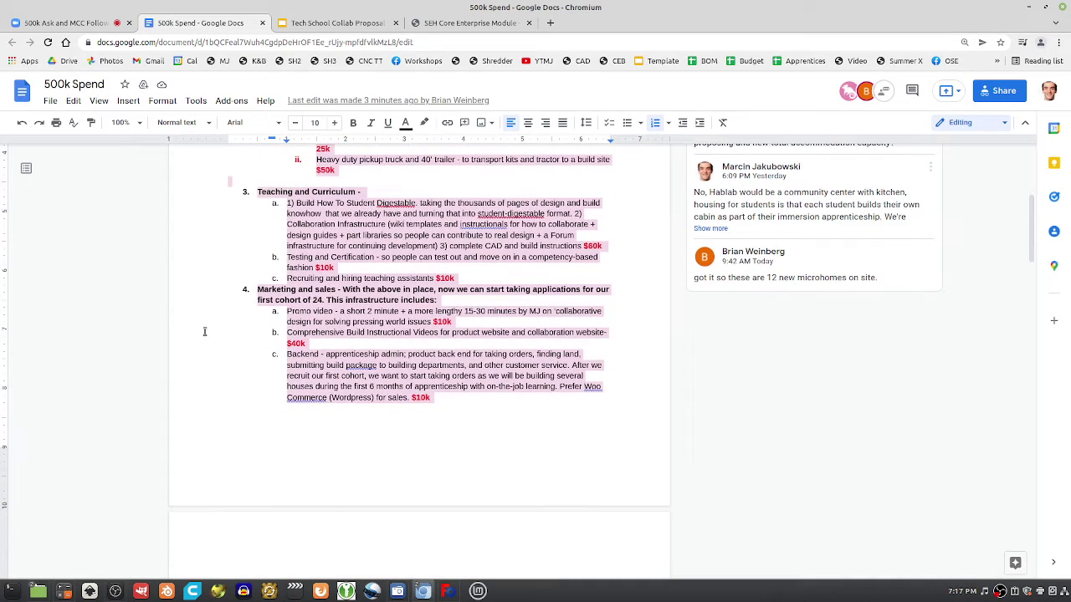
scroll(204, 331, "down", 3)
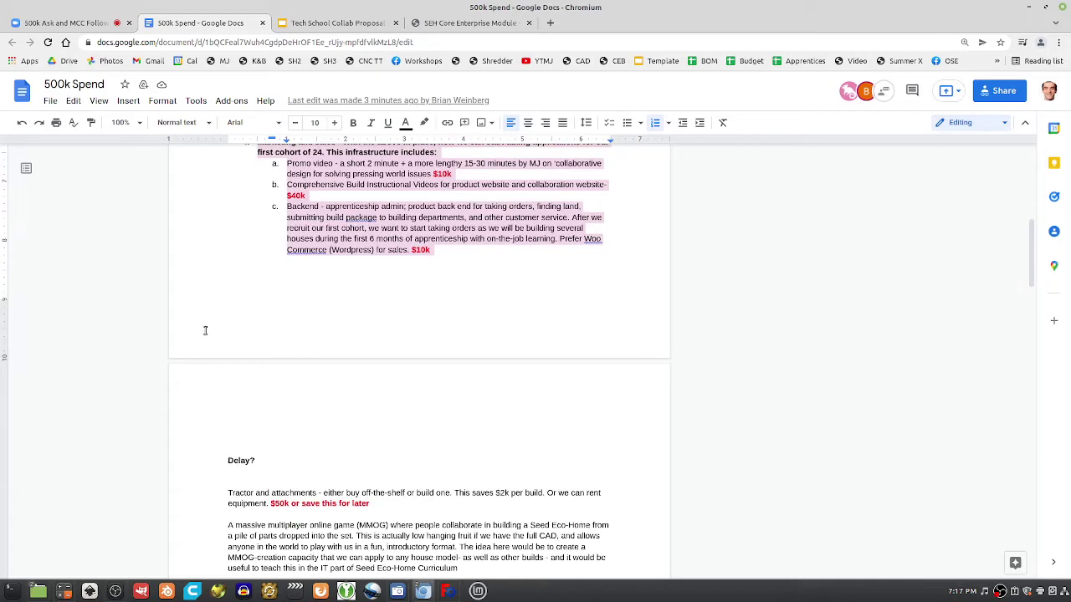
scroll(204, 331, "up", 3)
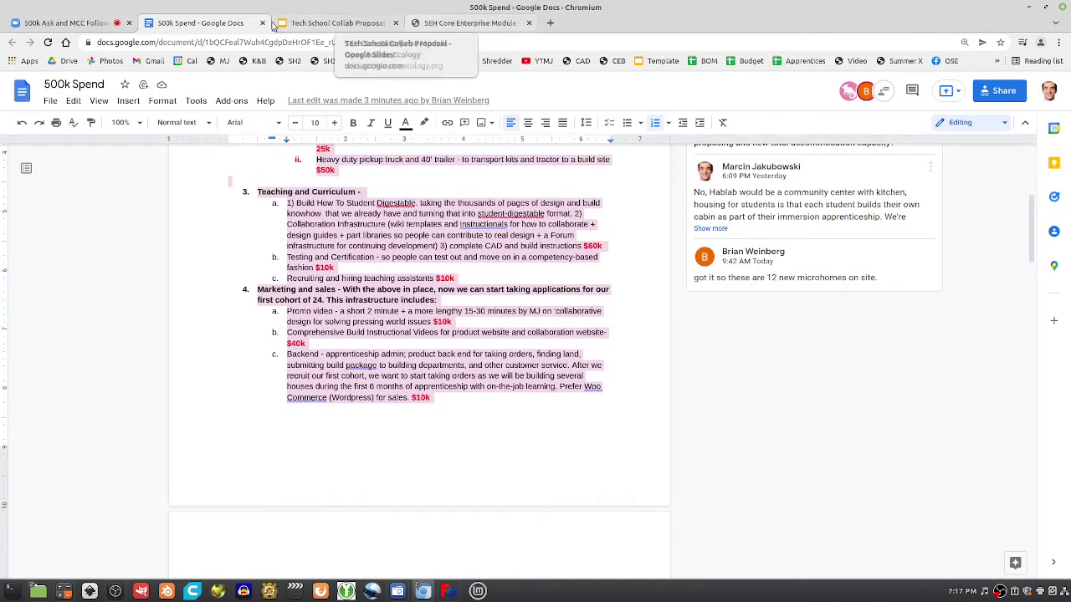
- Read the full comment reply about student recruiting in the Tech School Collab Proposal and return to the 500k Spend document
left_click(324, 25)
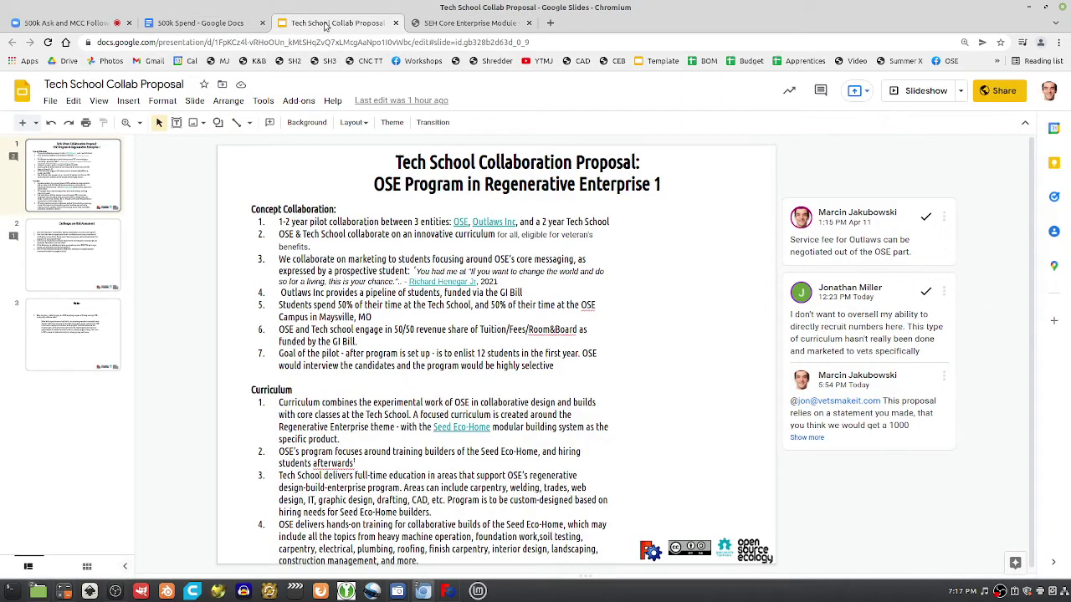
left_click_drag(822, 419, 886, 477)
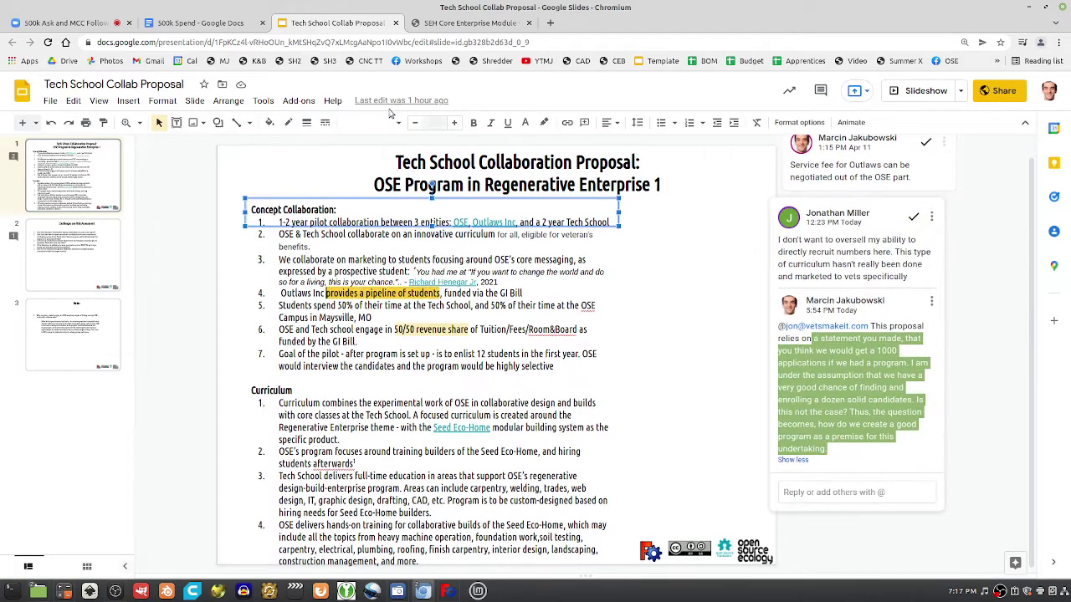
left_click(169, 24)
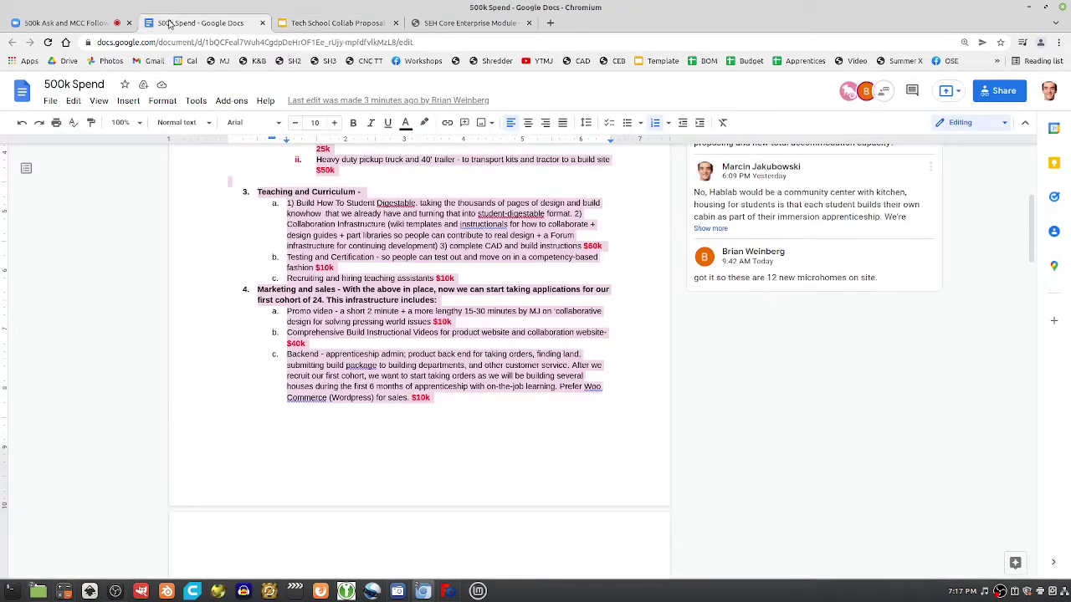
- Open the spreadsheet link shared in the meeting chat and dismiss the account and people chips notices
left_click(84, 22)
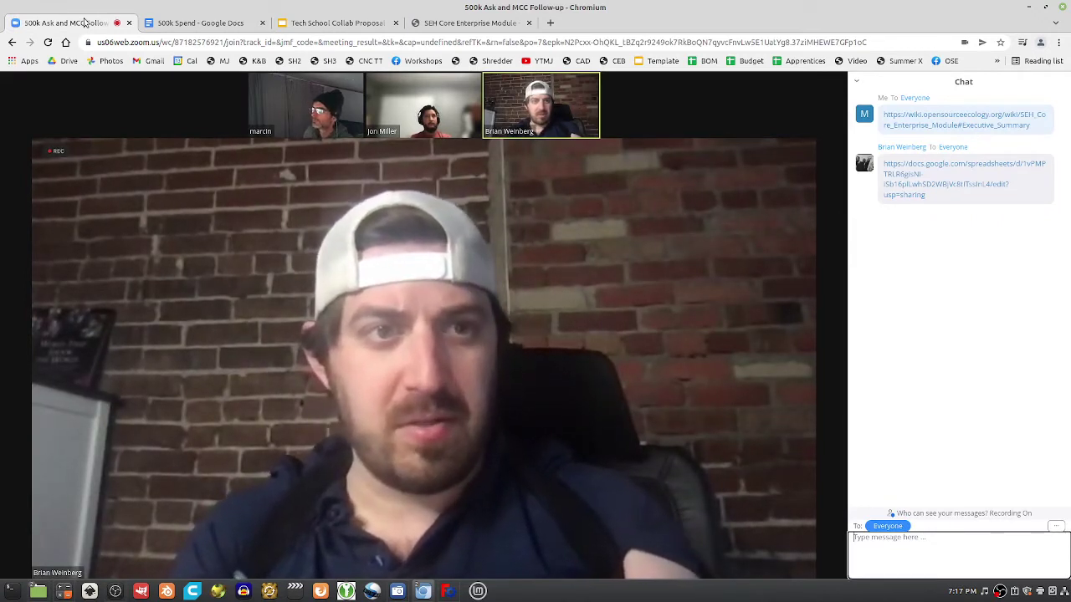
left_click(904, 171)
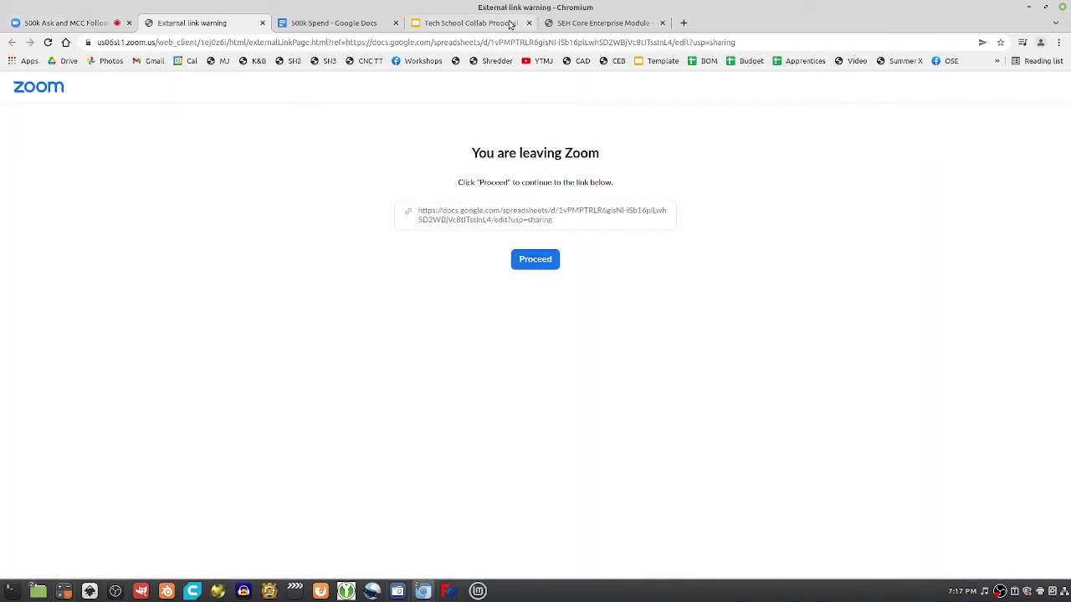
left_click(538, 263)
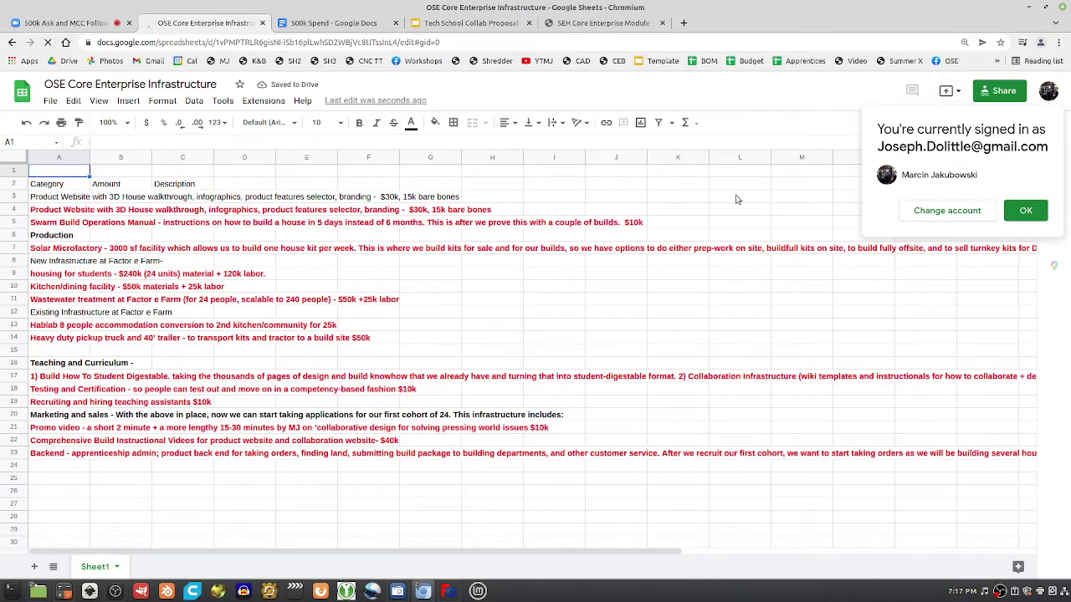
left_click(1034, 214)
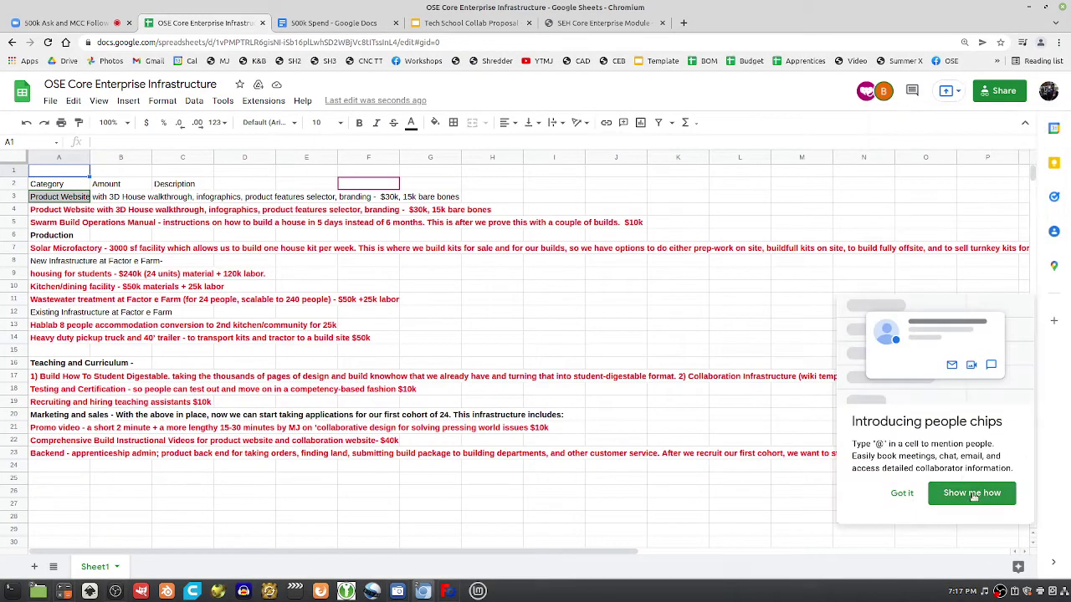
left_click(901, 495)
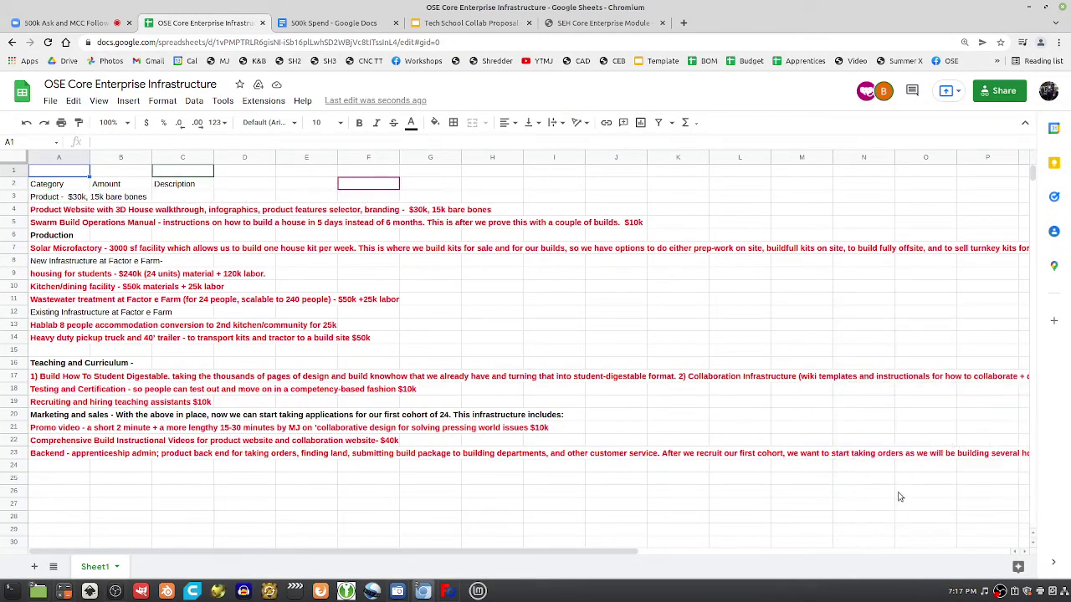
- Set column A's text wrapping to clip and widen the column so most of the category descriptions can be read
left_click(72, 159)
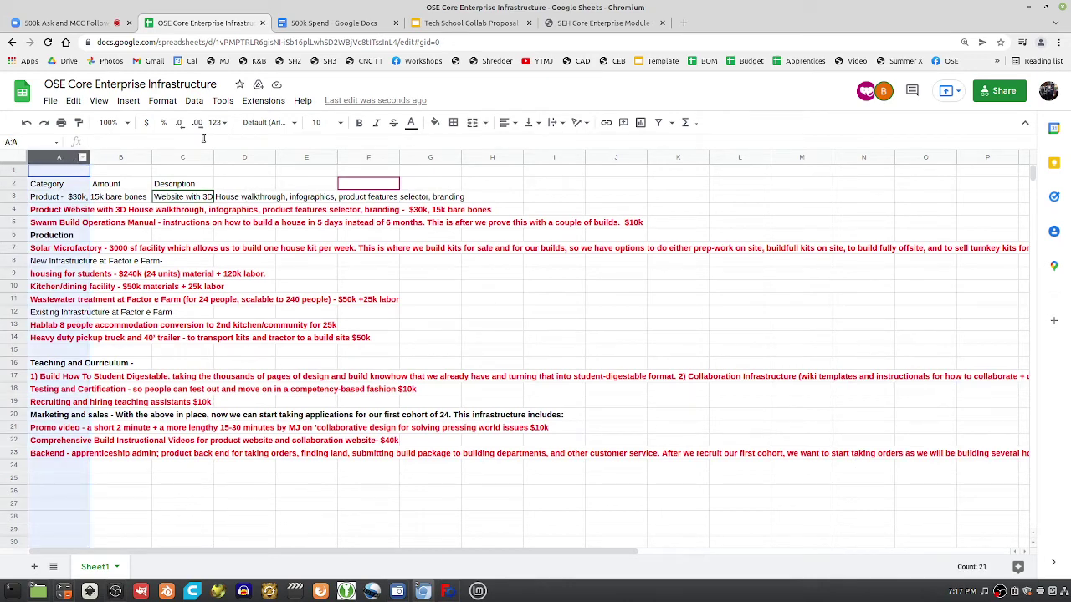
left_click(577, 122)
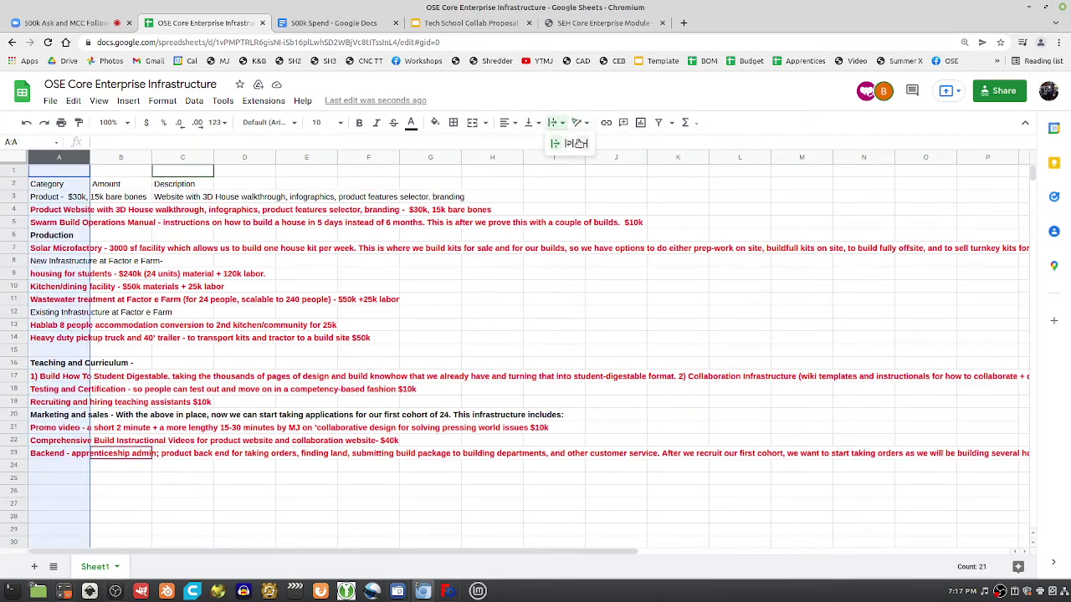
left_click(579, 144)
left_click_drag(89, 159, 339, 158)
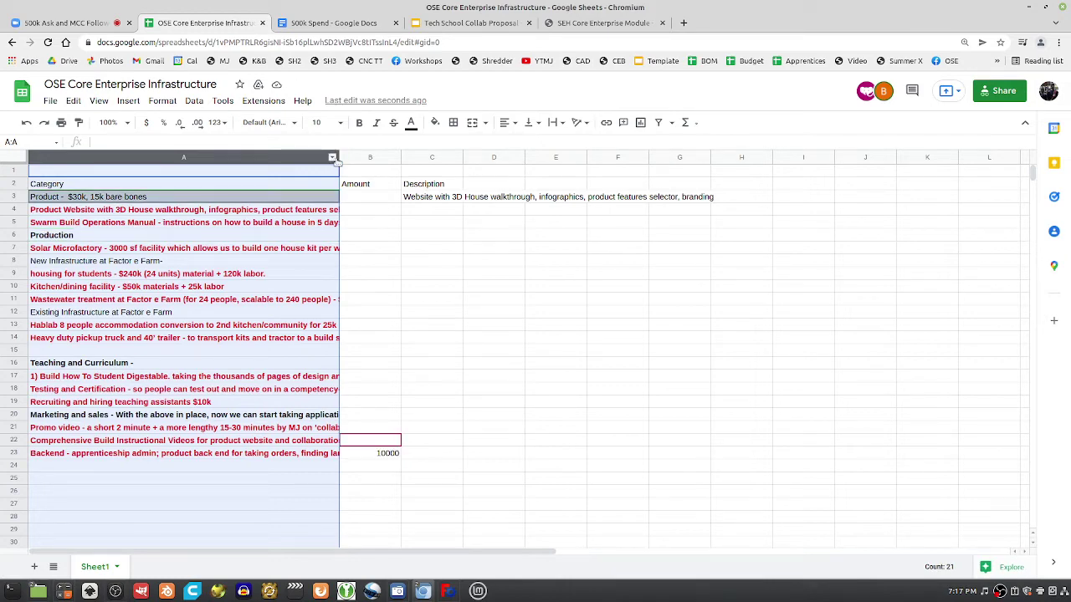
left_click_drag(336, 161, 475, 224)
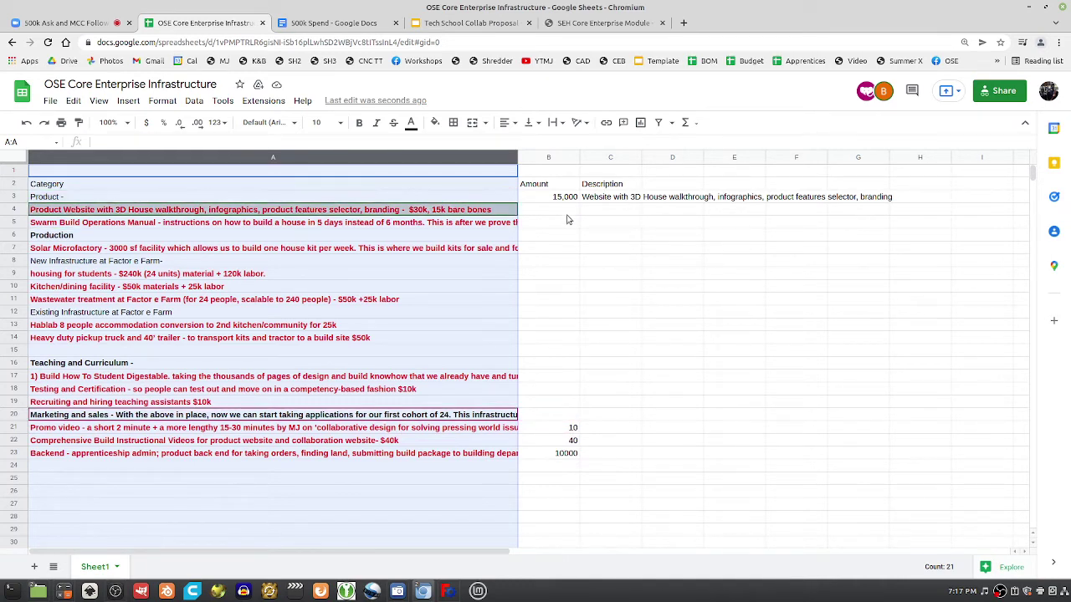
- Enter 150000 as the amount for the Solar Microfactory in cell B7
left_click(556, 250)
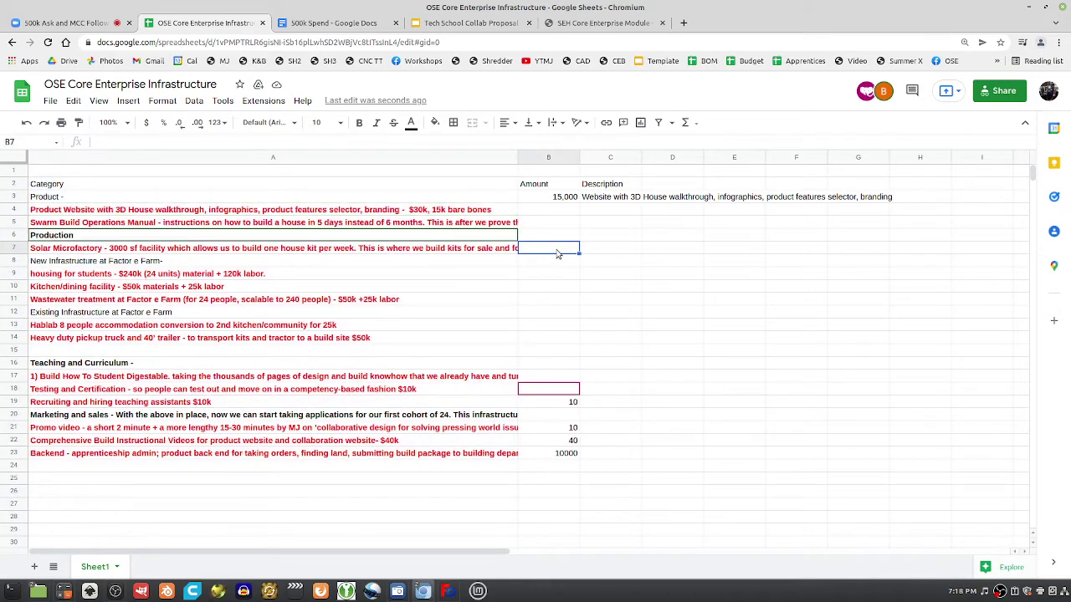
type("150")
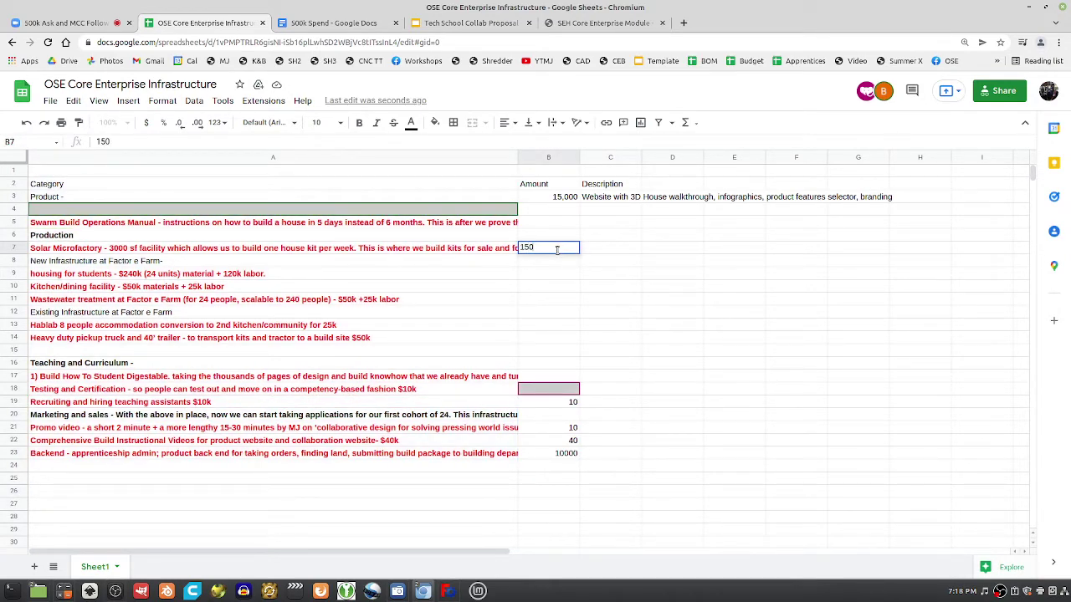
key("BackSpace")
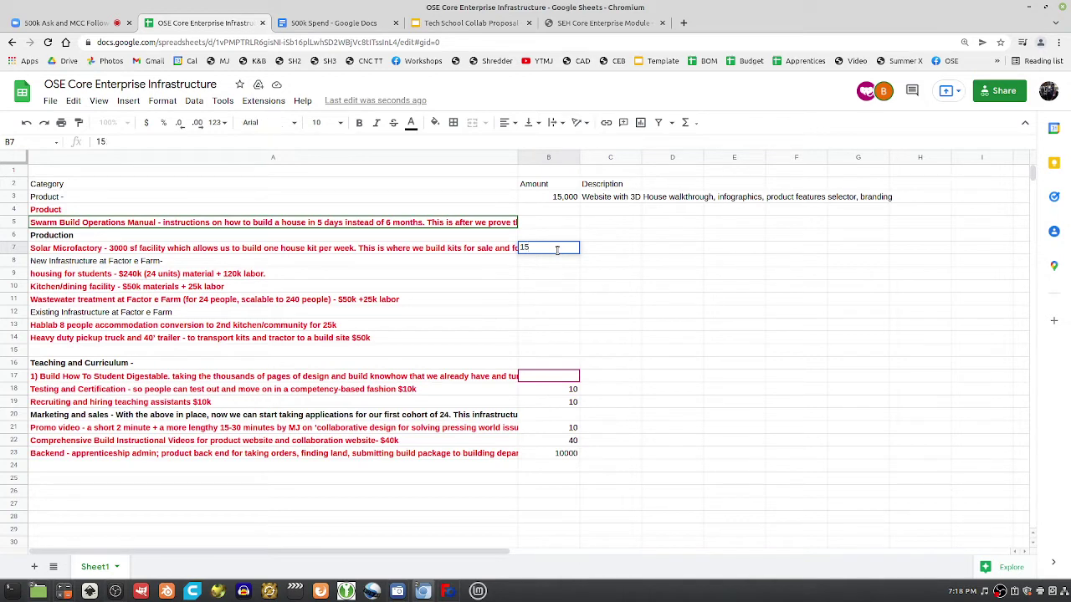
type("0")
key("Return")
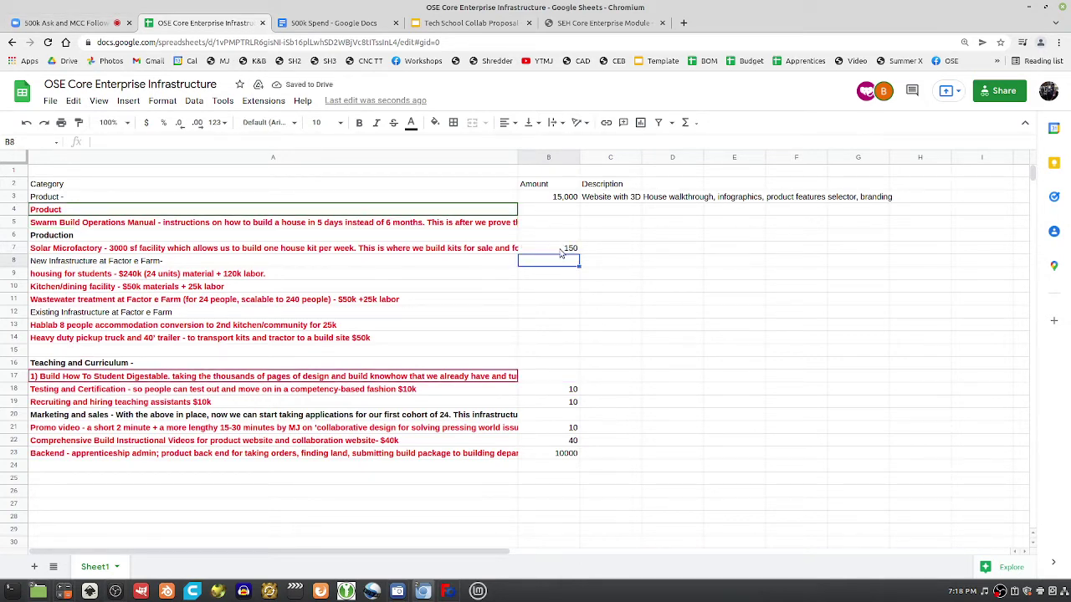
double_click(561, 250)
key("BackSpace")
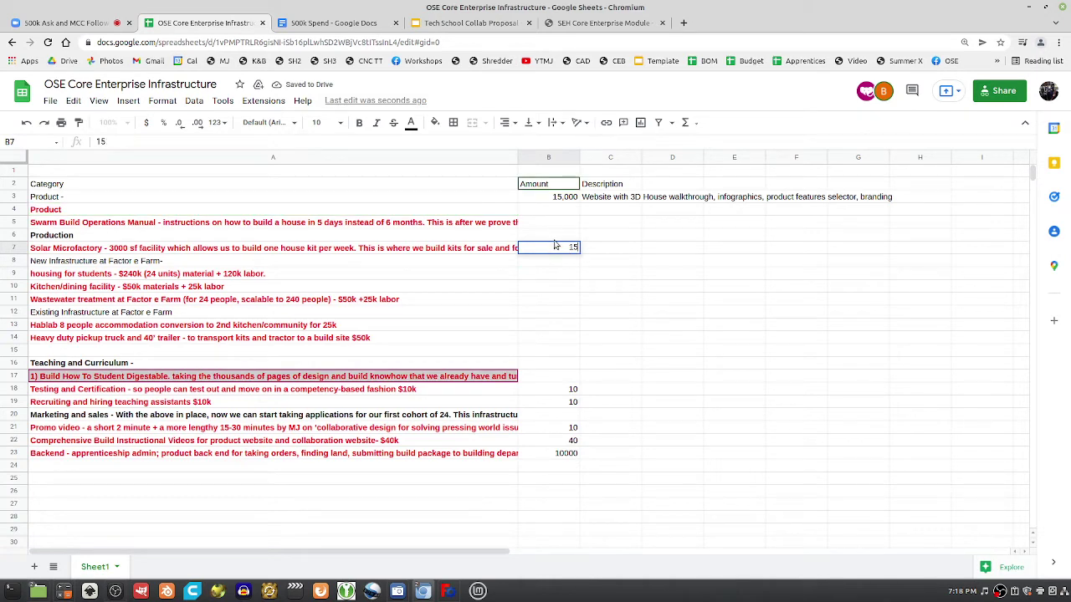
type("0000")
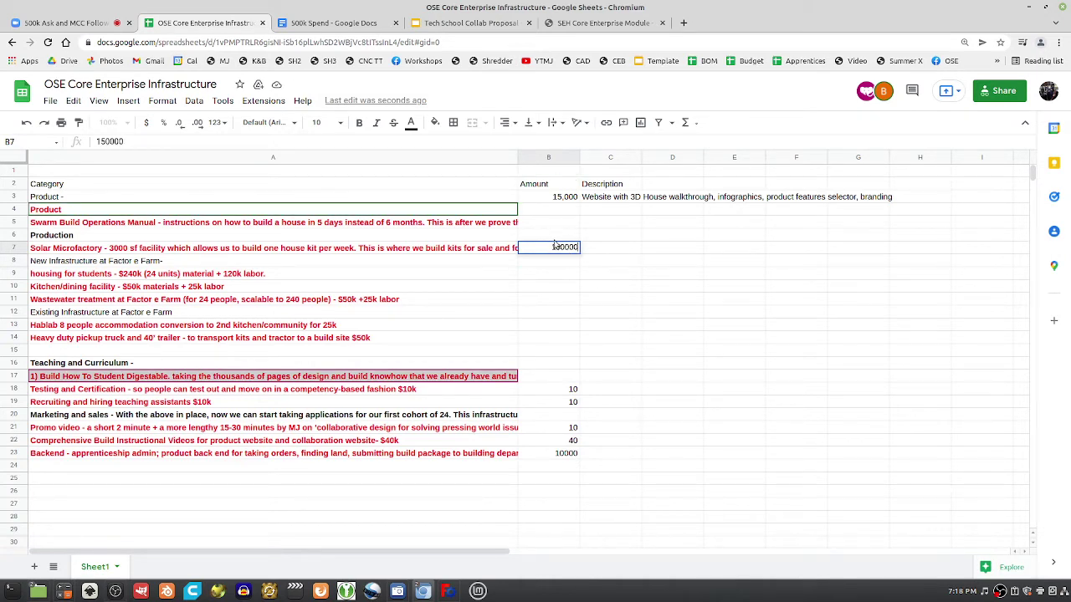
key("Return")
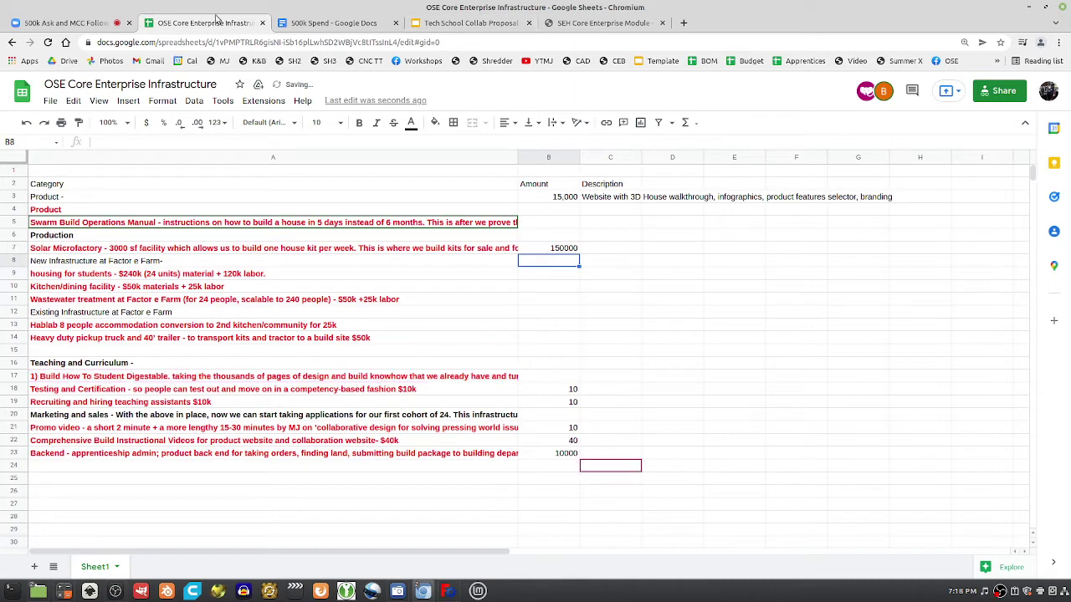
- Check the Solar Microfactory and other production cost entries in the 500k Spend document
left_click(67, 23)
left_click(323, 25)
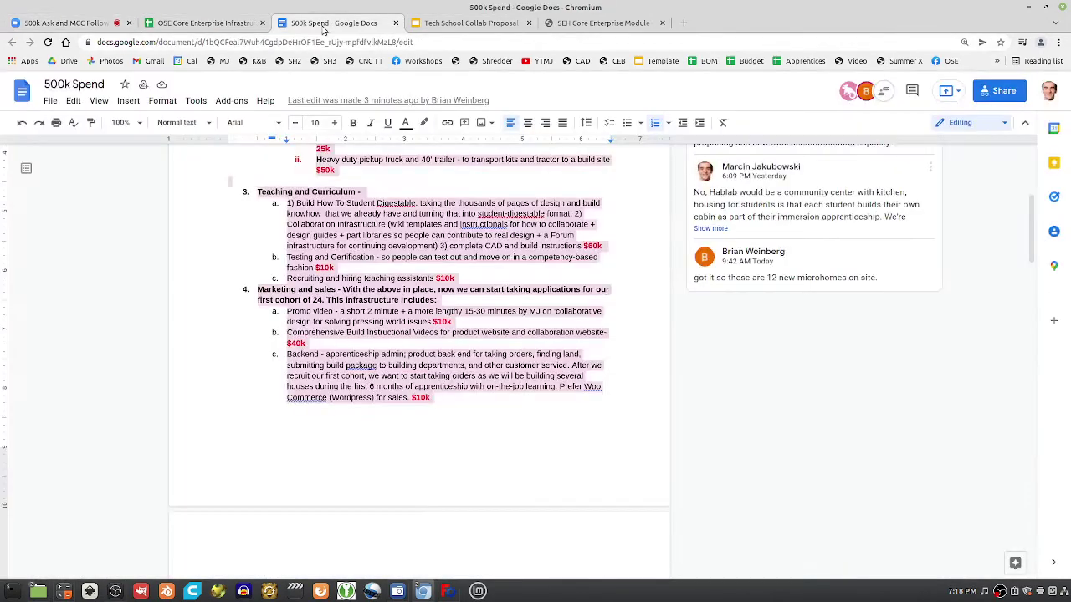
scroll(413, 316, "up", 3)
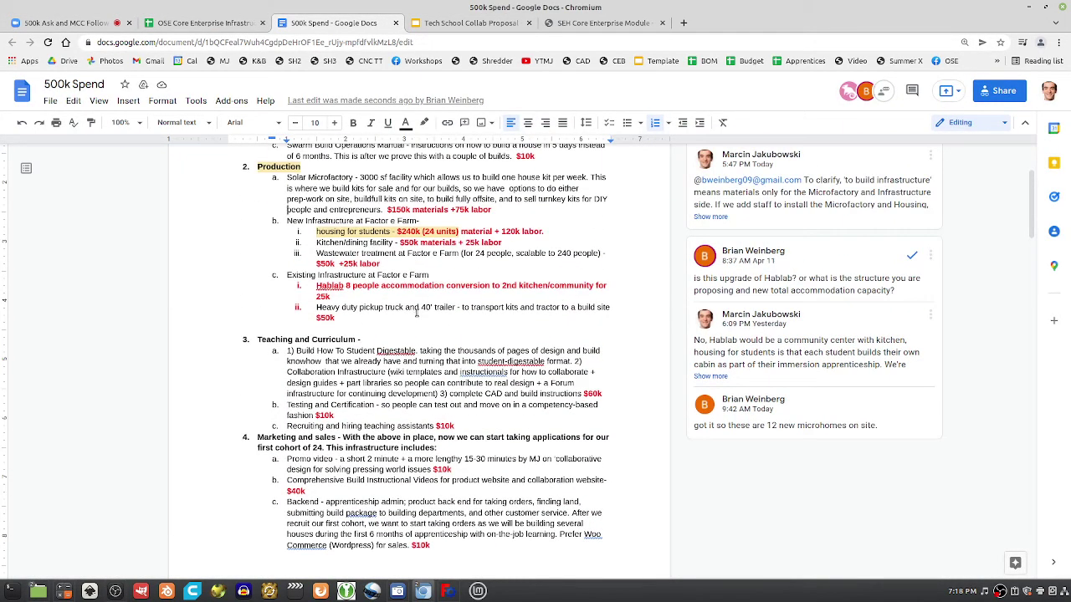
scroll(424, 266, "up", 3)
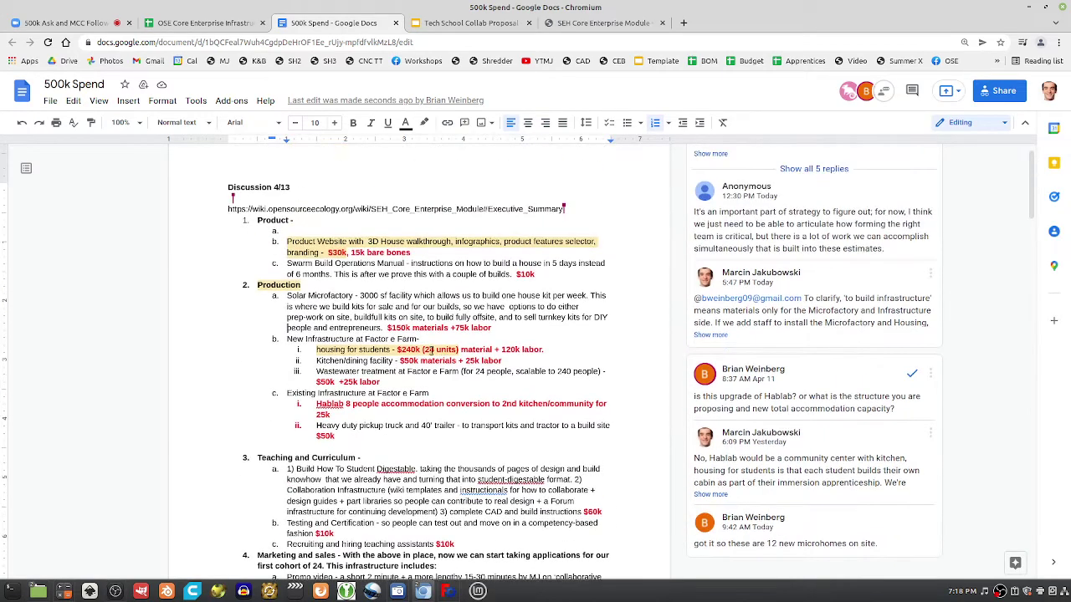
- Insert one row below the Solar Microfactory row in the OSE Core Enterprise Infrastructure spreadsheet and select its category cell
left_click(201, 23)
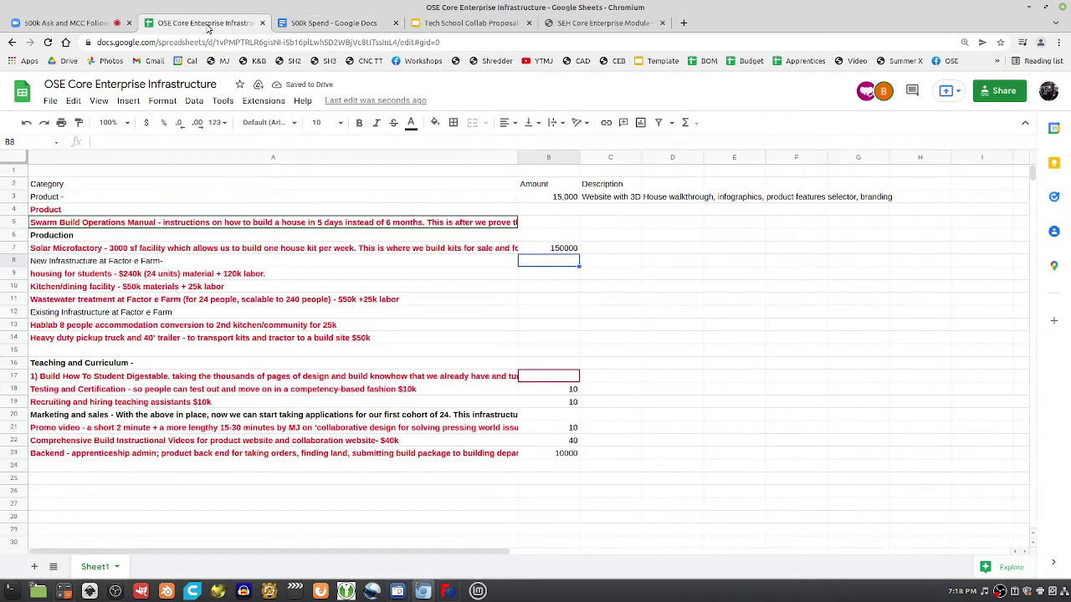
left_click(14, 250)
left_click(128, 100)
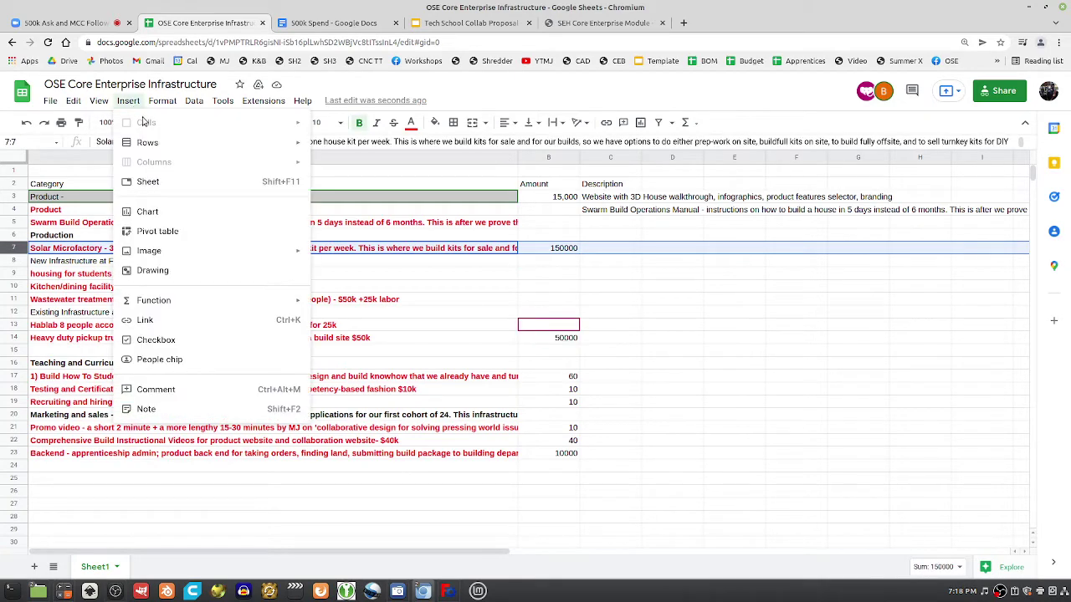
mouse_move(147, 142)
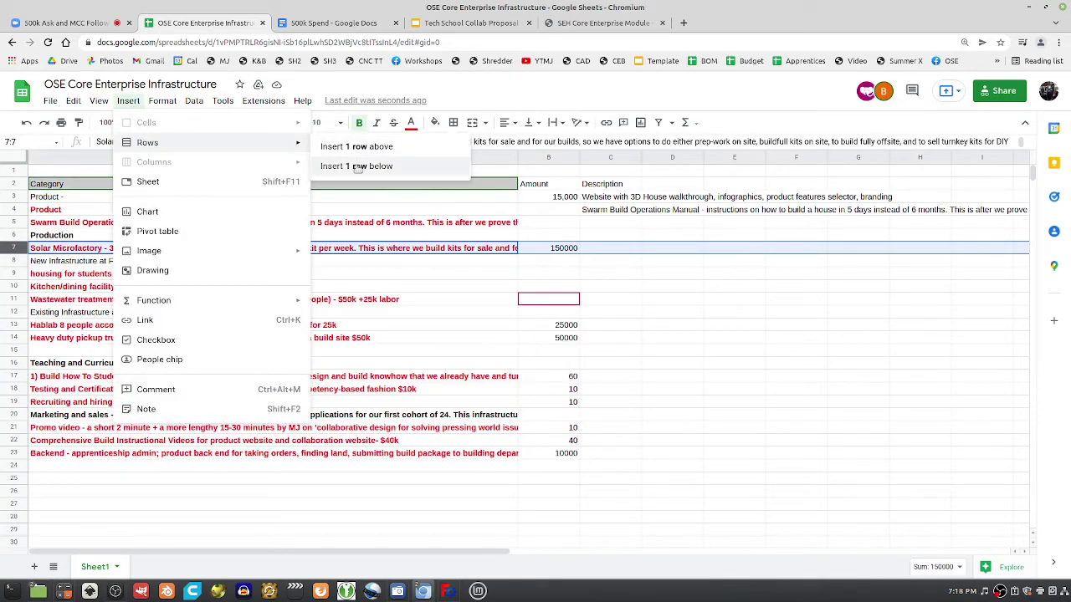
left_click(368, 165)
left_click(138, 261)
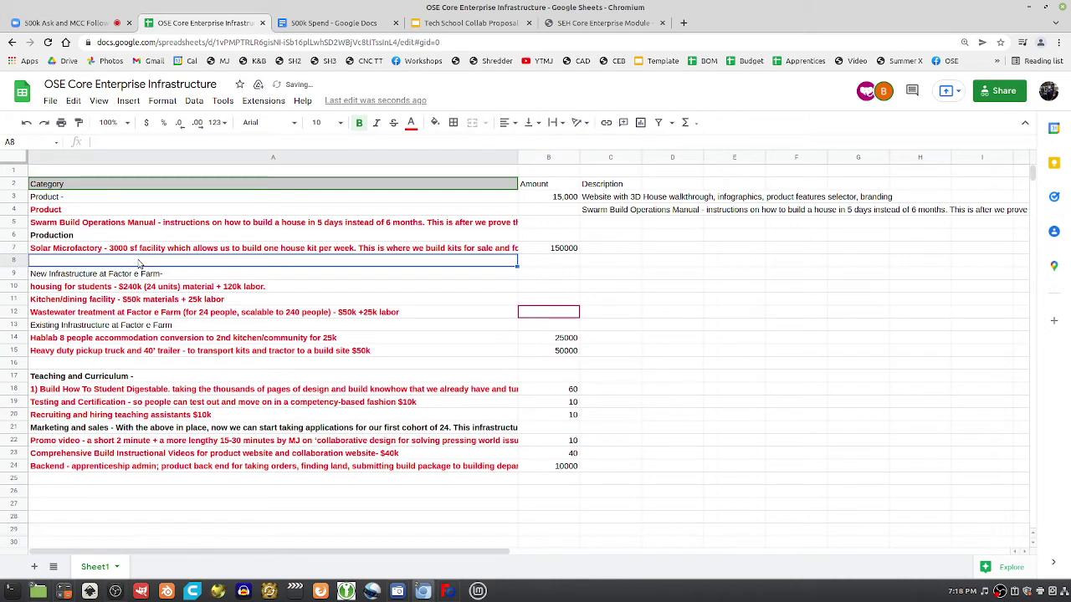
- Fill the blank row below Solar Microfactory with a labor item and an amount of 75000
double_click(139, 261)
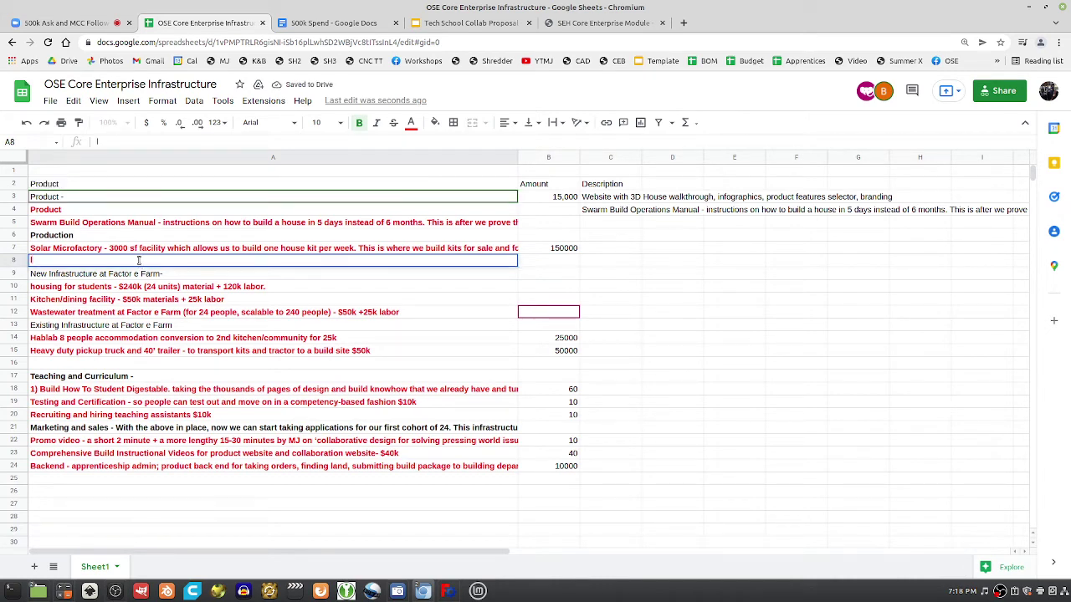
type("labor")
key("Tab")
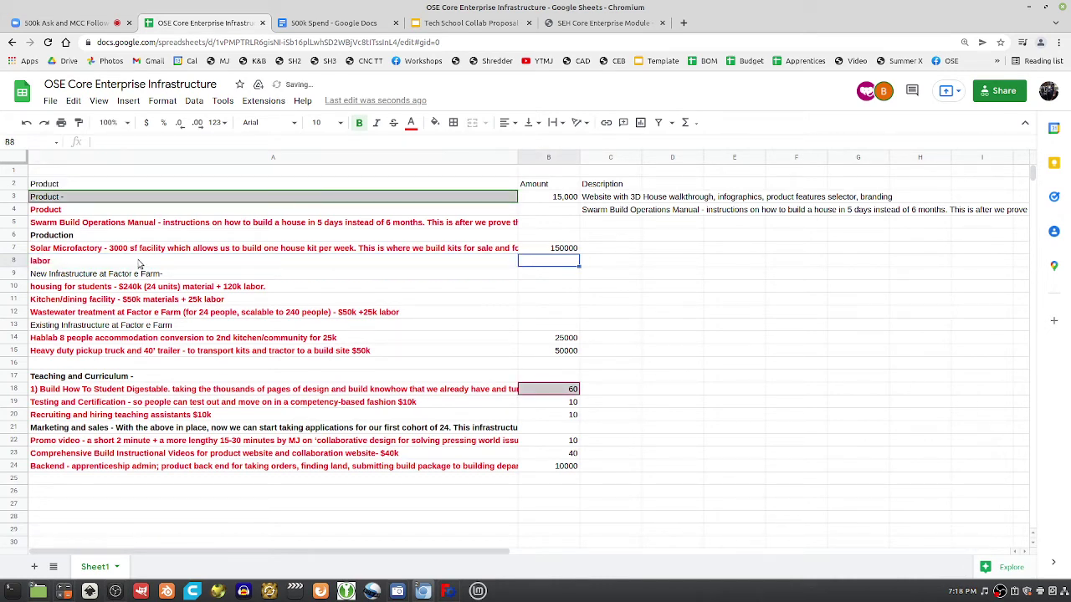
type("760")
key("BackSpace")
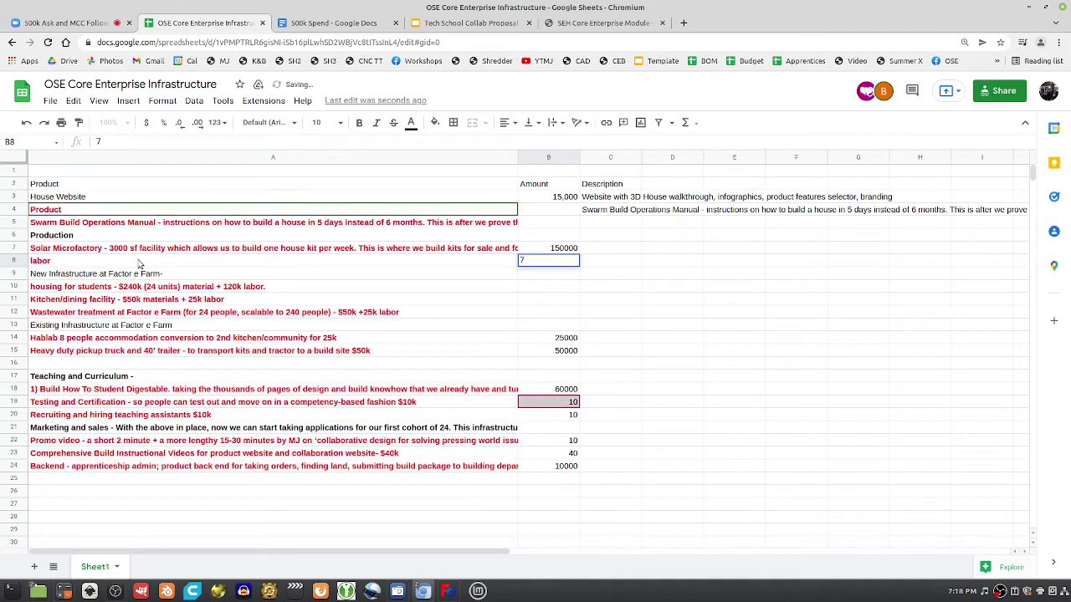
key("BackSpace")
type("5")
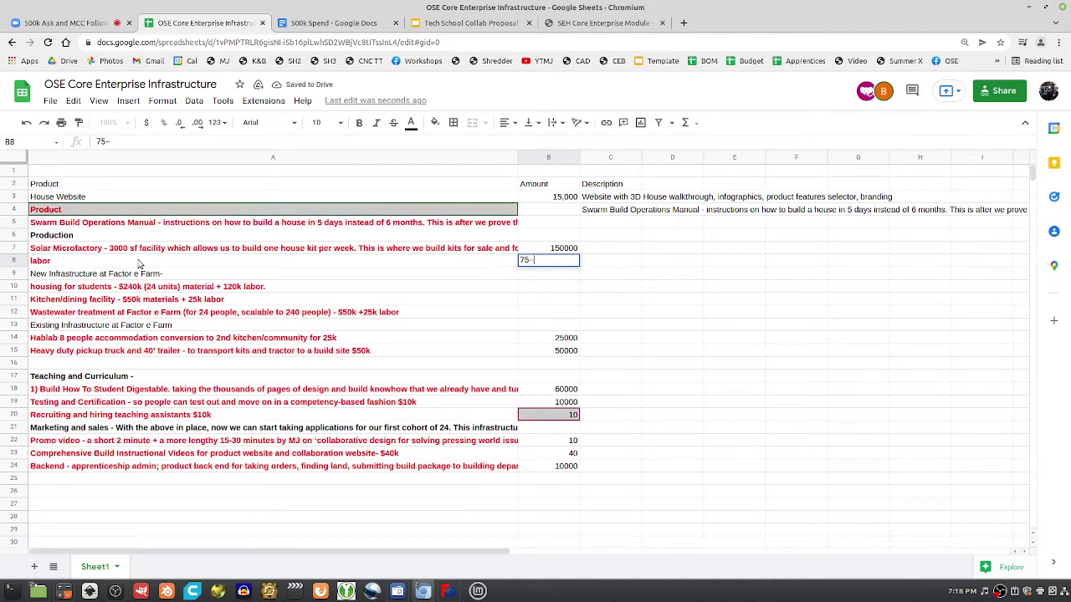
type("000")
key("Return")
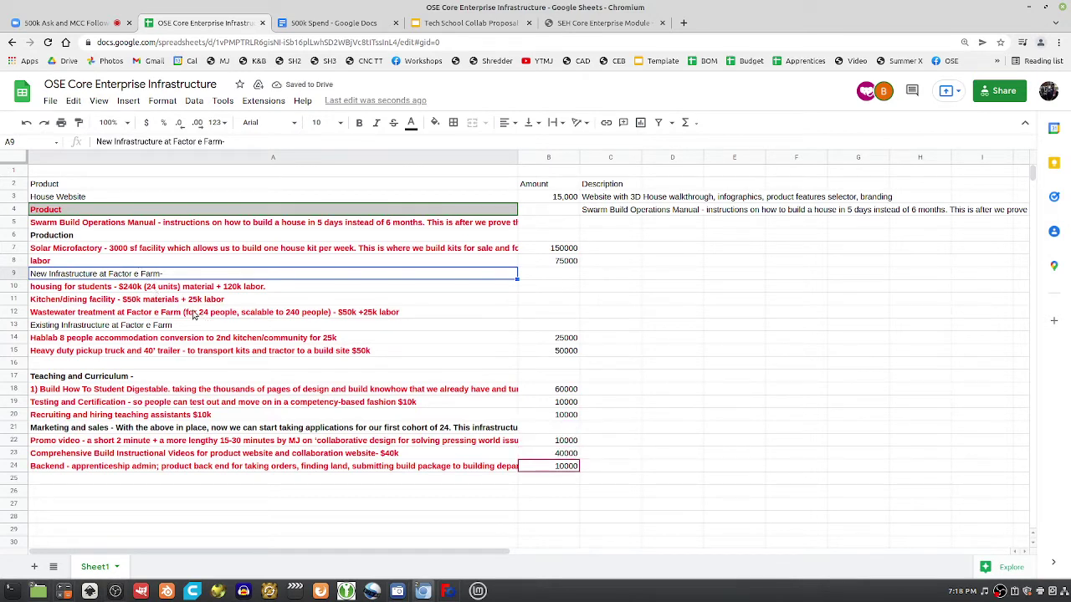
- Change the Kitchen/dining facility's materials cost to $25k in its description and enter 50000 as its amount
key("Down")
key("Down")
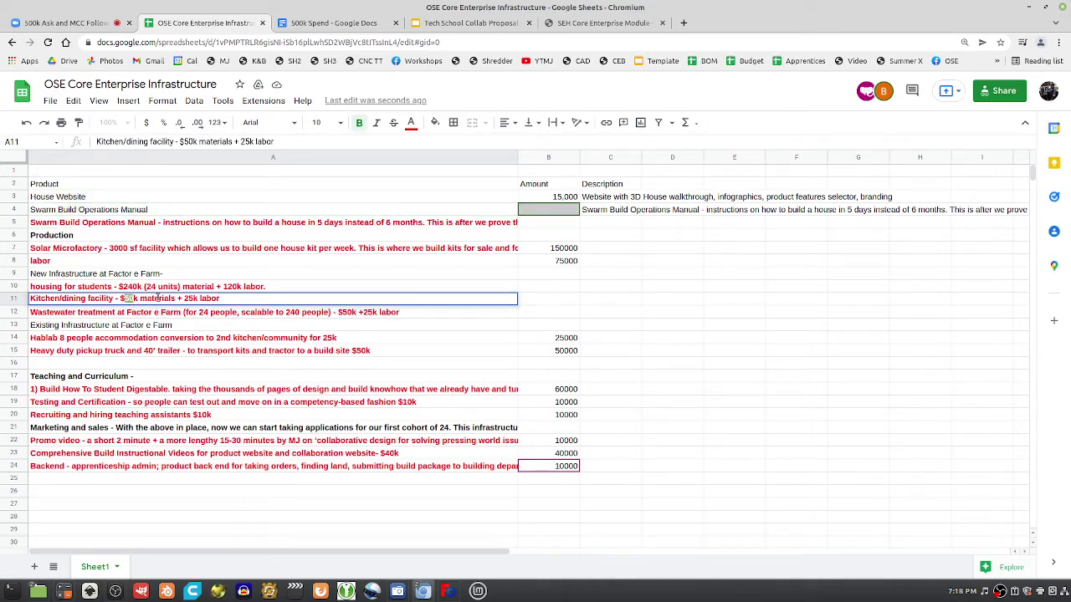
type("25")
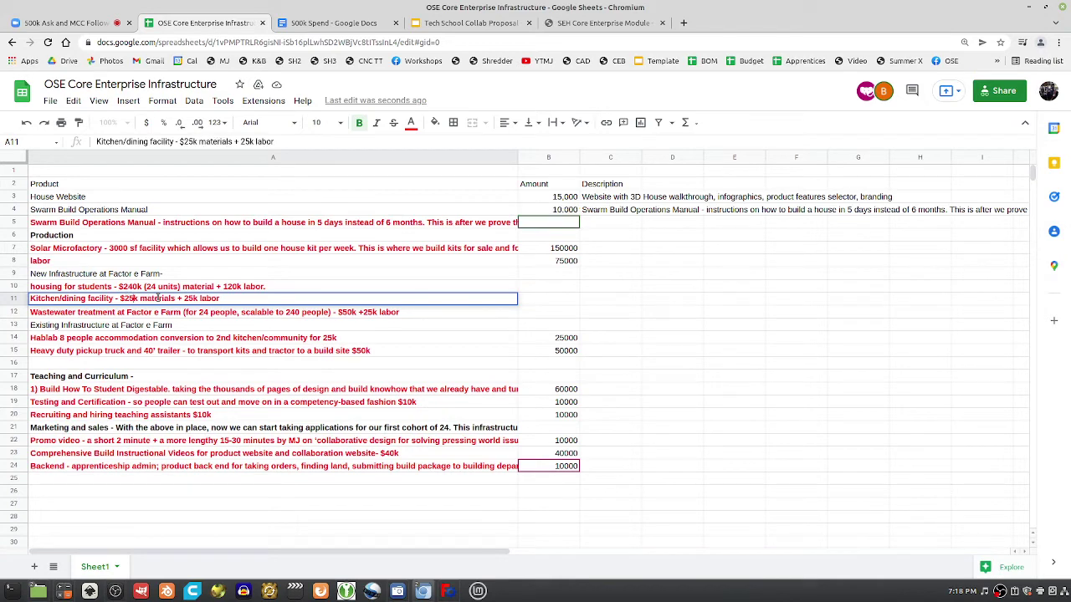
key("Return")
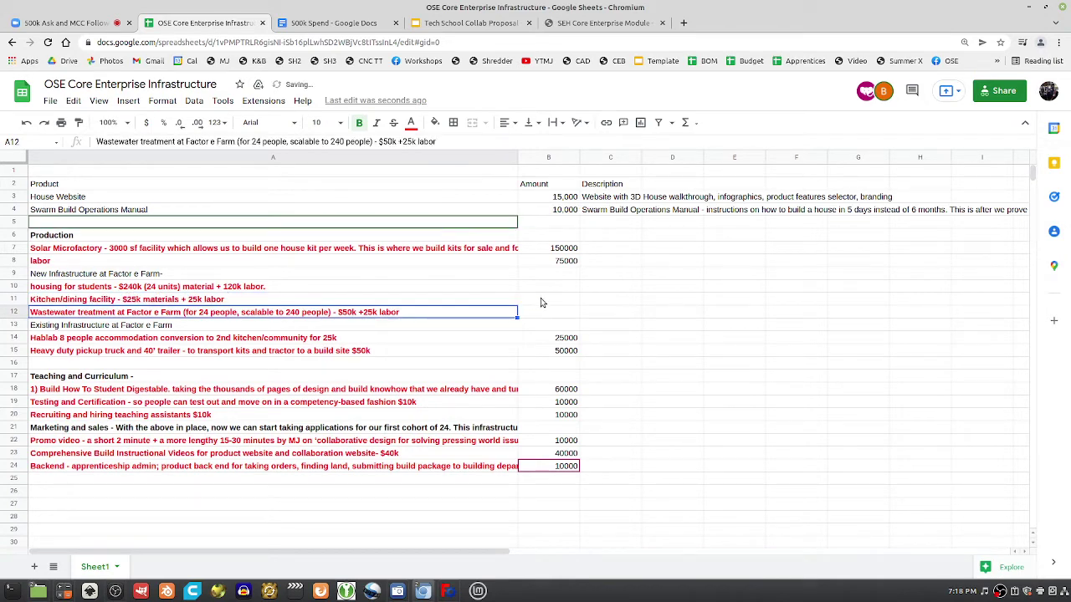
left_click(540, 298)
type("5000")
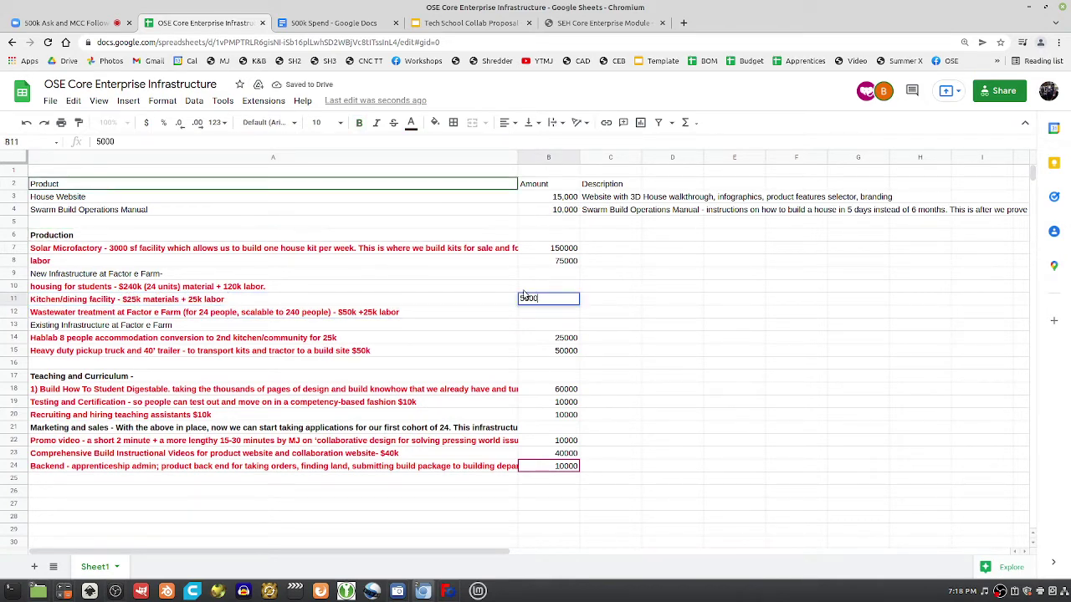
type("0")
key("Return")
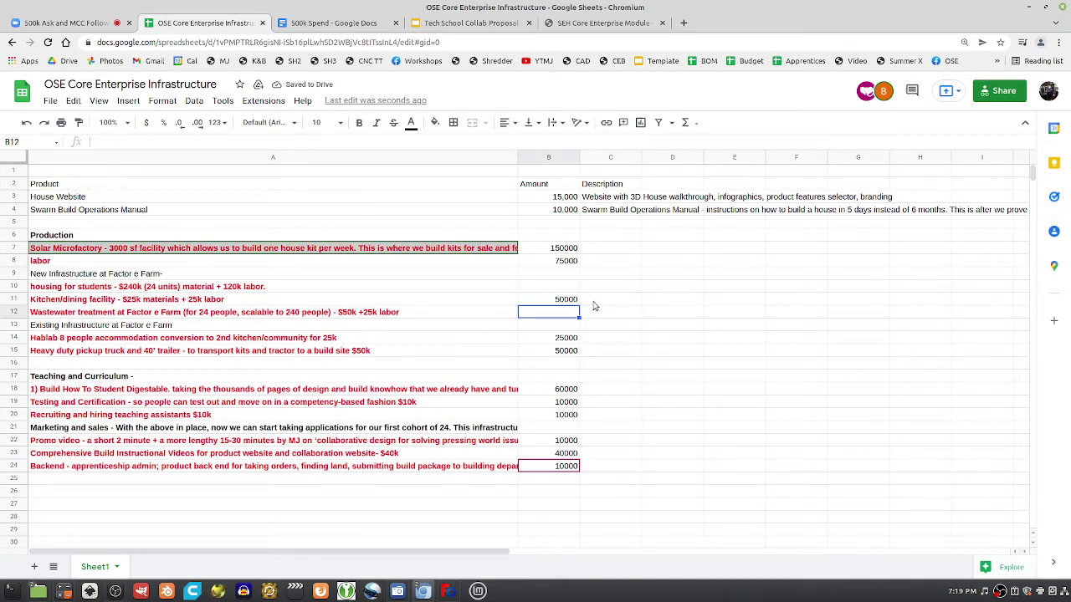
- Enter 360000 as the amount for the housing for students item in cell B10
left_click(557, 289)
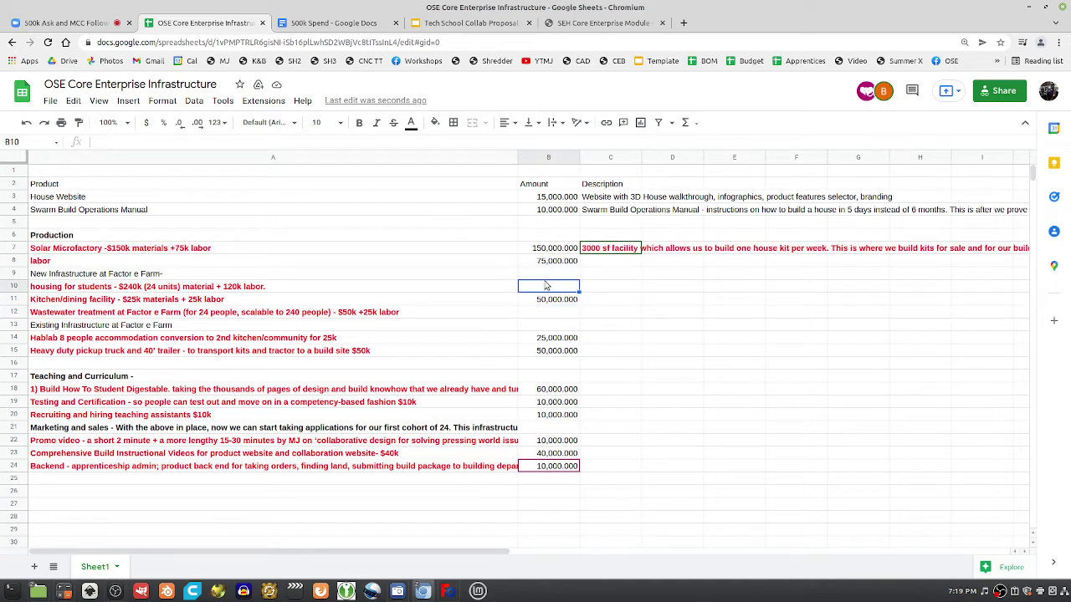
type("36000")
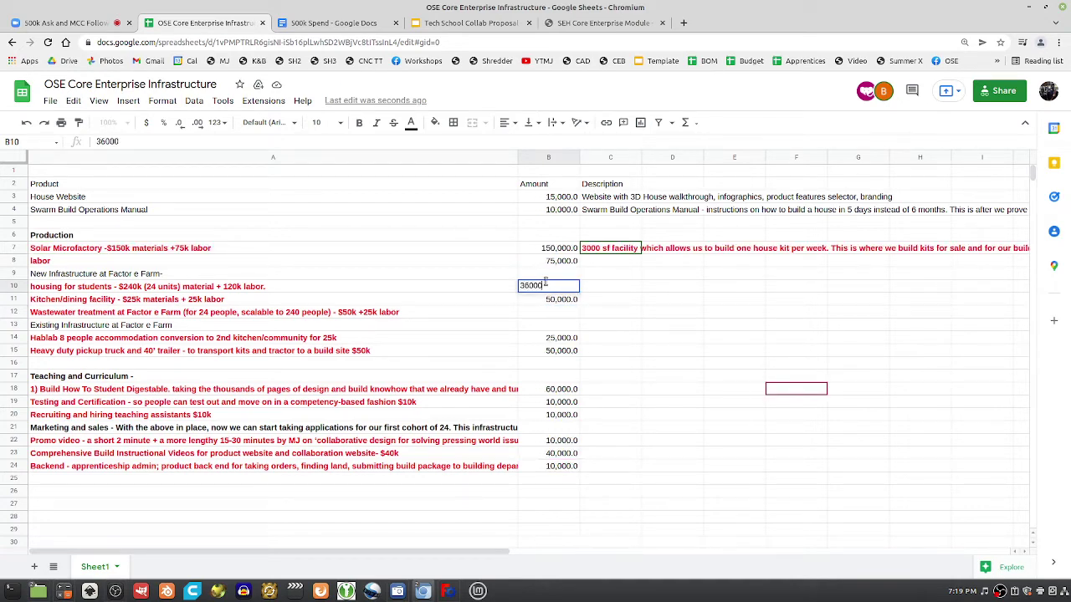
type("0\\")
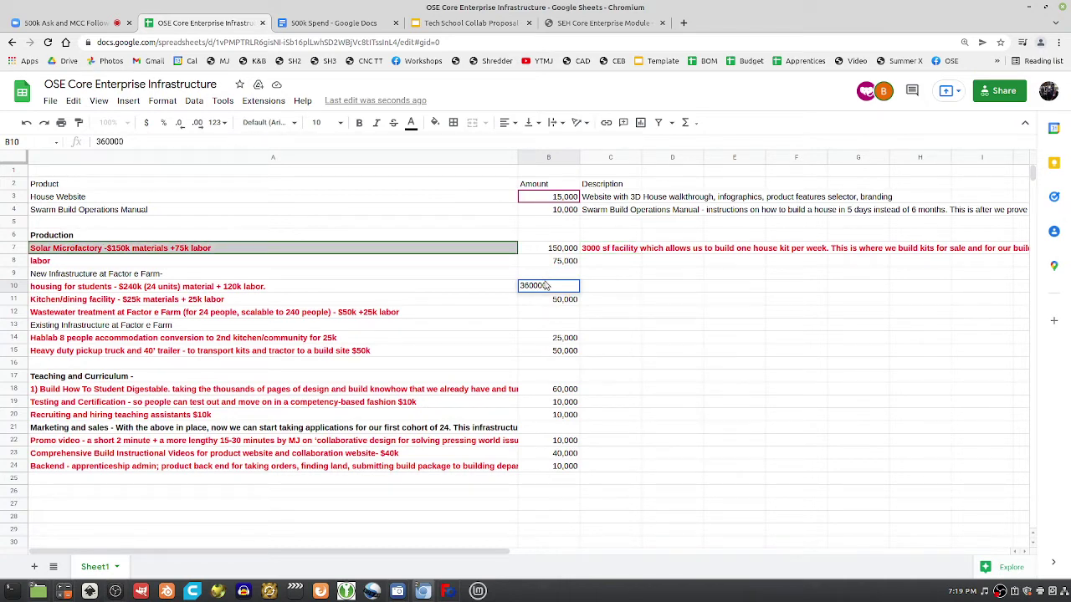
key("Return")
- Sum the amounts in B3:B24 with a SUM formula in cell B27
left_click(527, 505)
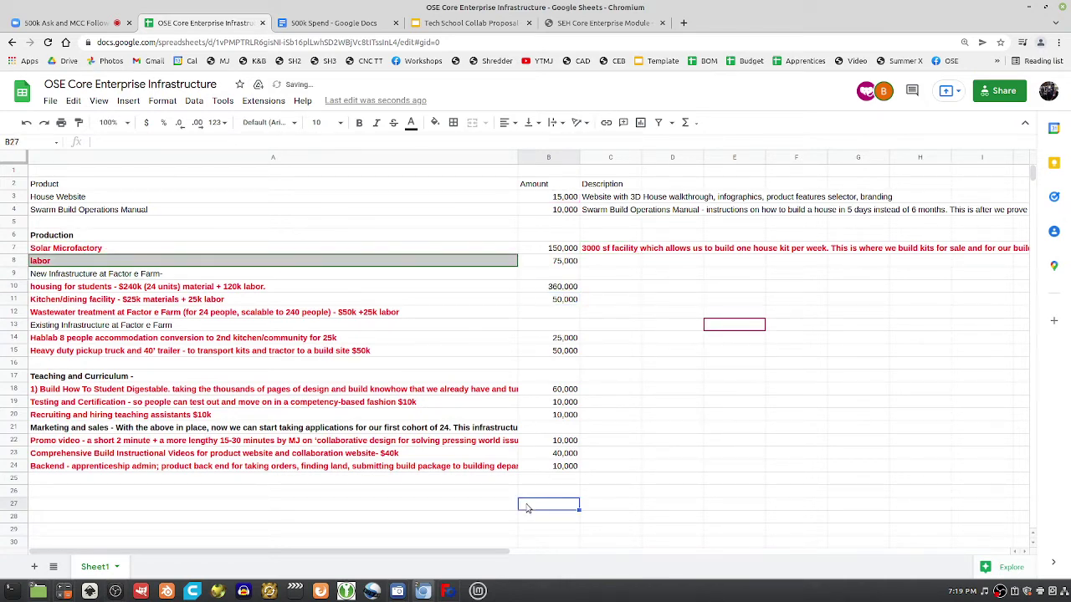
type("=")
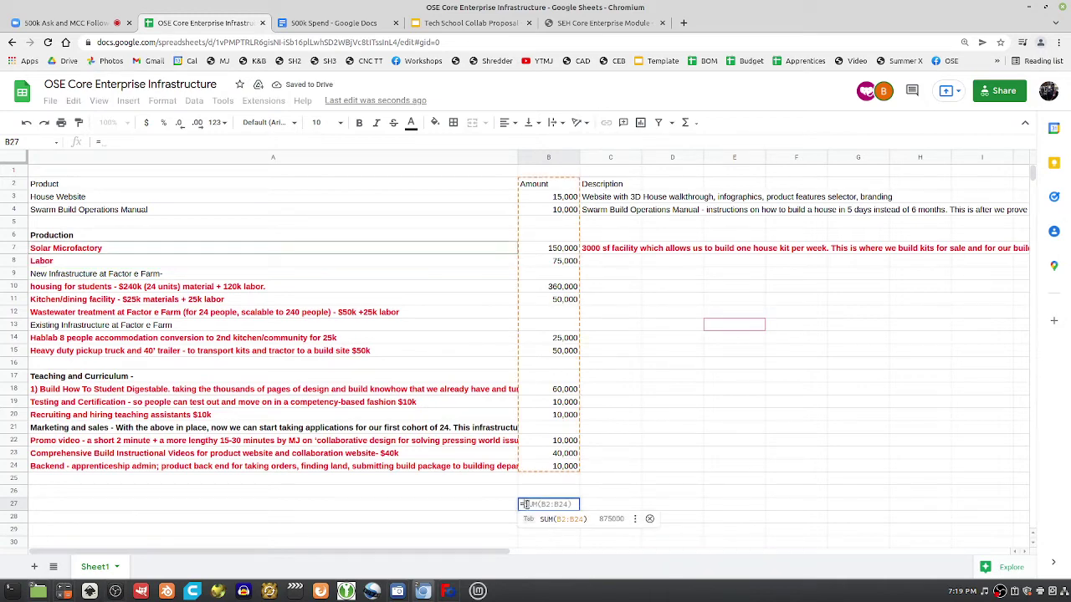
type("sume")
key("BackSpace")
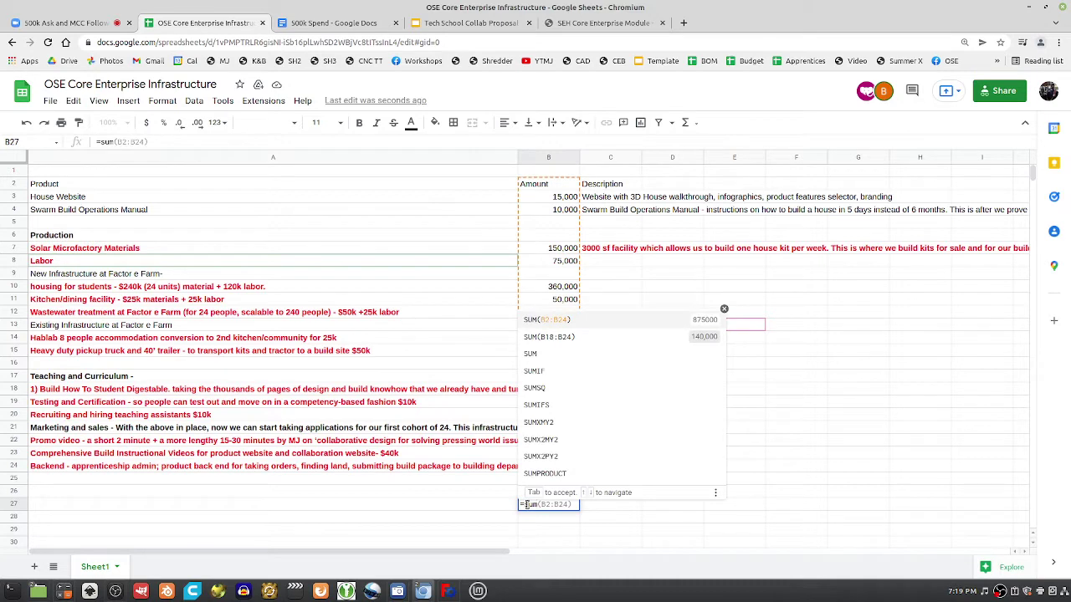
type("(")
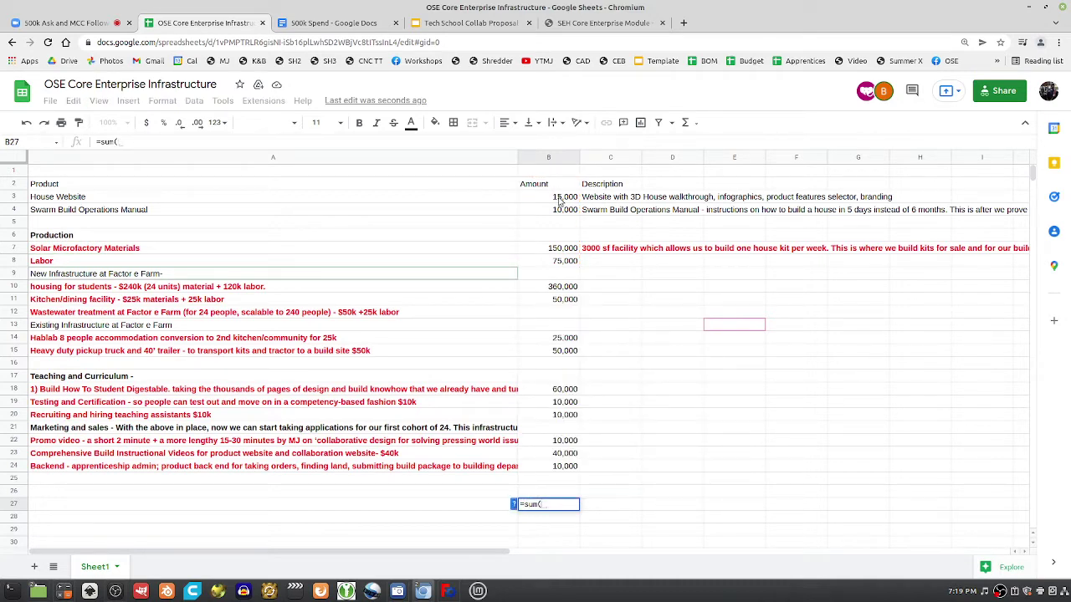
left_click_drag(560, 196, 568, 470)
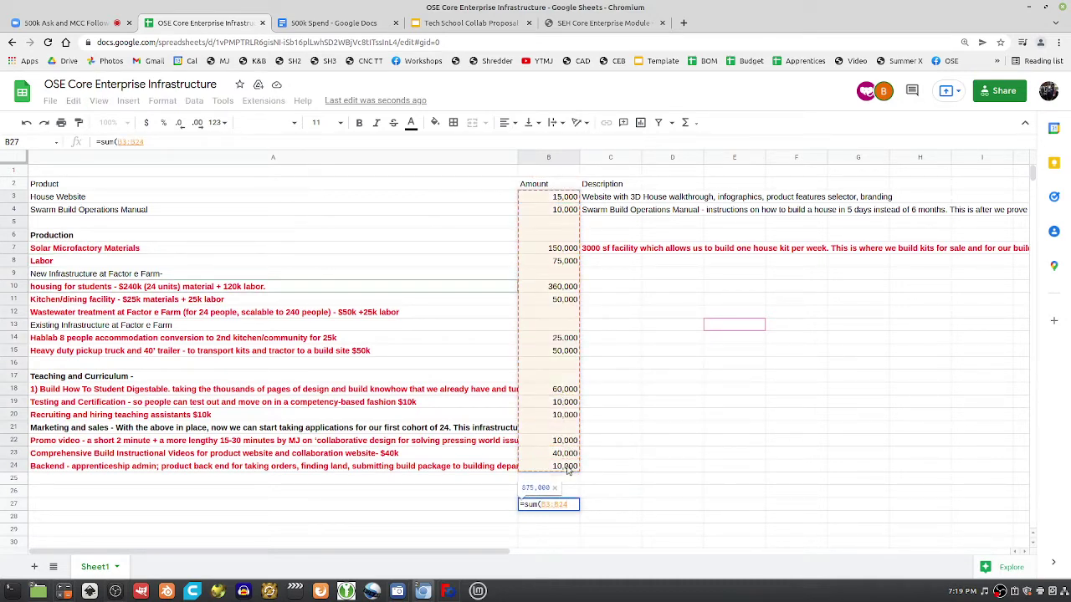
key("Return")
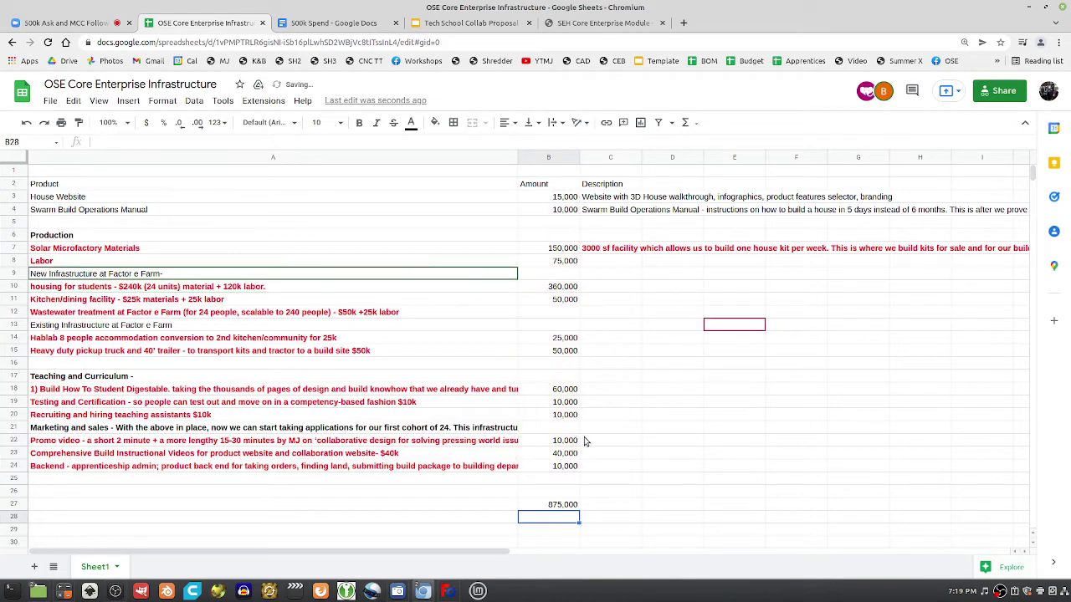
- Enter a Total label in cell C28
left_click(566, 505)
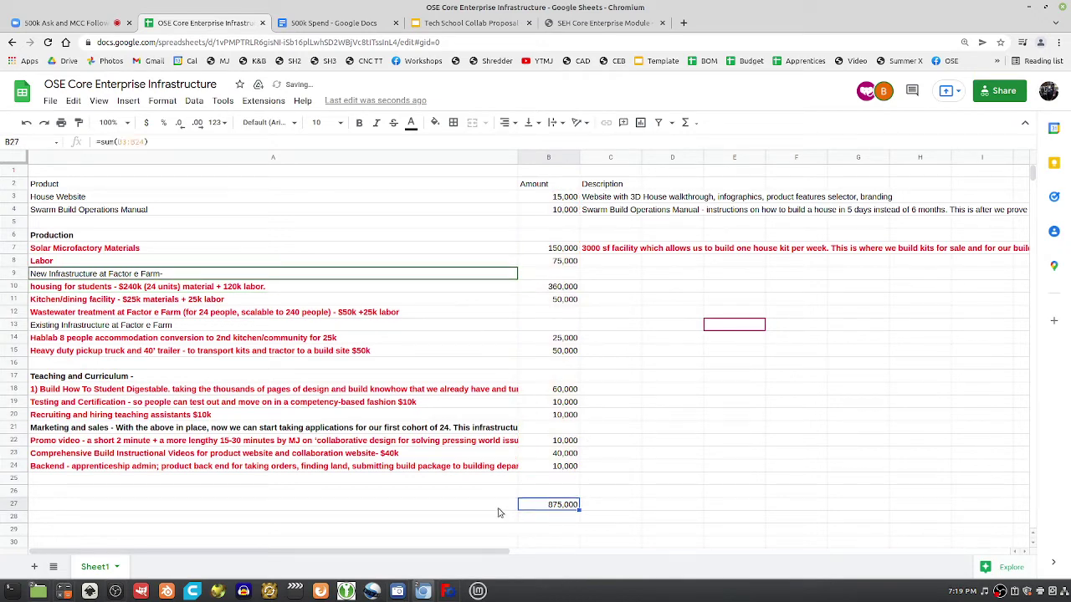
left_click(603, 506)
type("To")
key("BackSpace")
key("BackSpace")
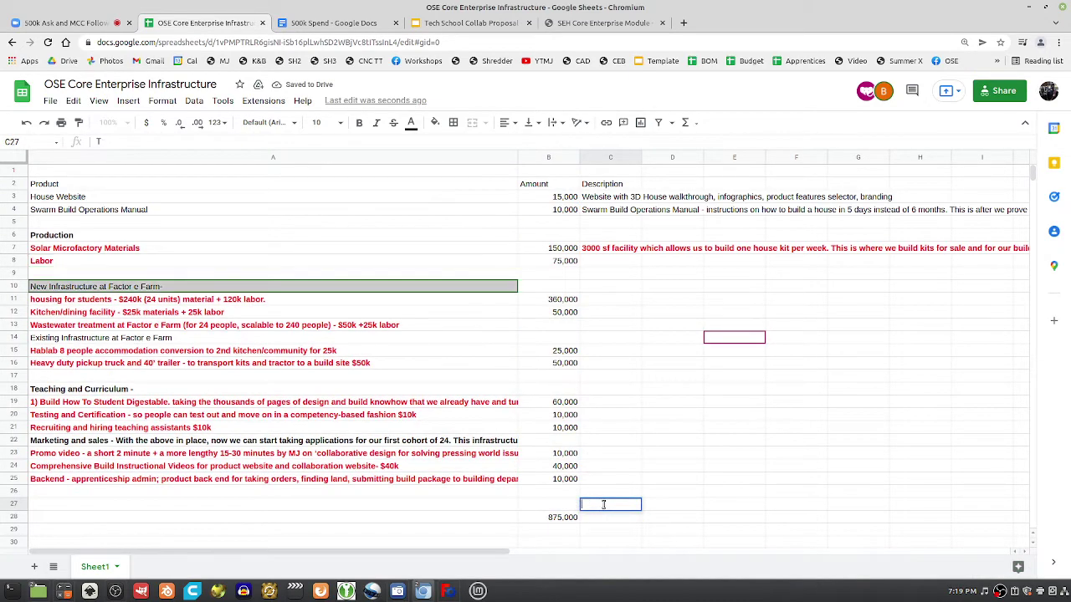
left_click(605, 517)
type("Total")
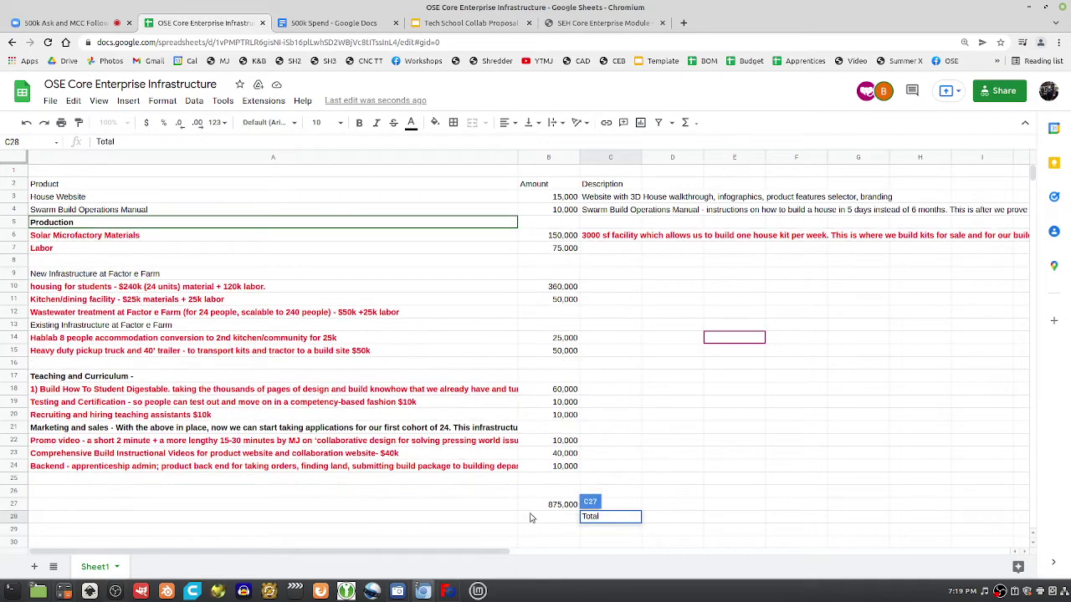
- Make the summed amount in B27 bold and give its cell a light green fill
left_click(542, 506)
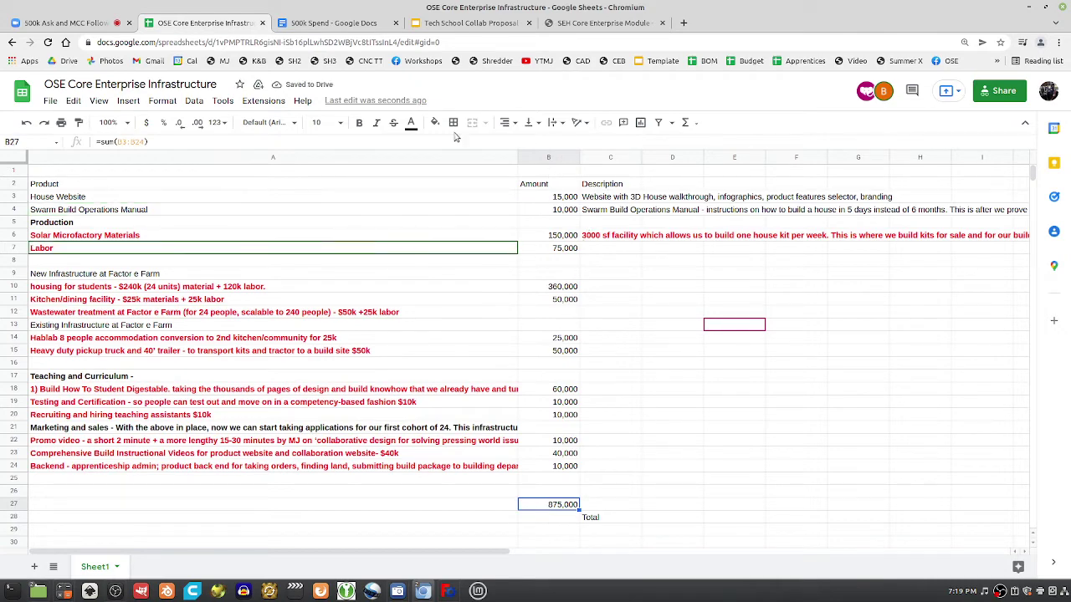
left_click(359, 123)
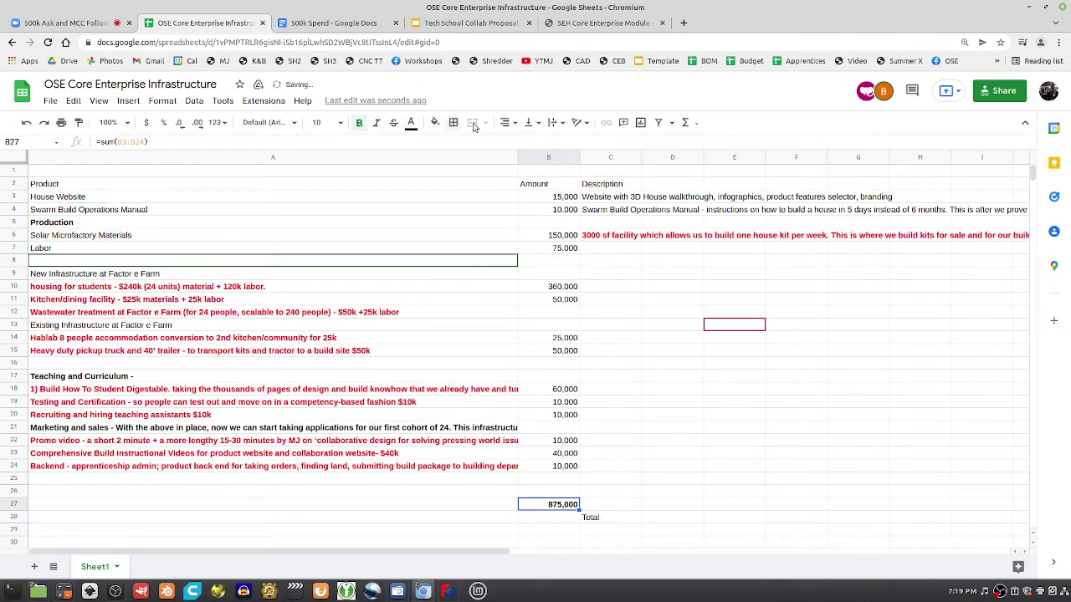
left_click(435, 122)
left_click(493, 266)
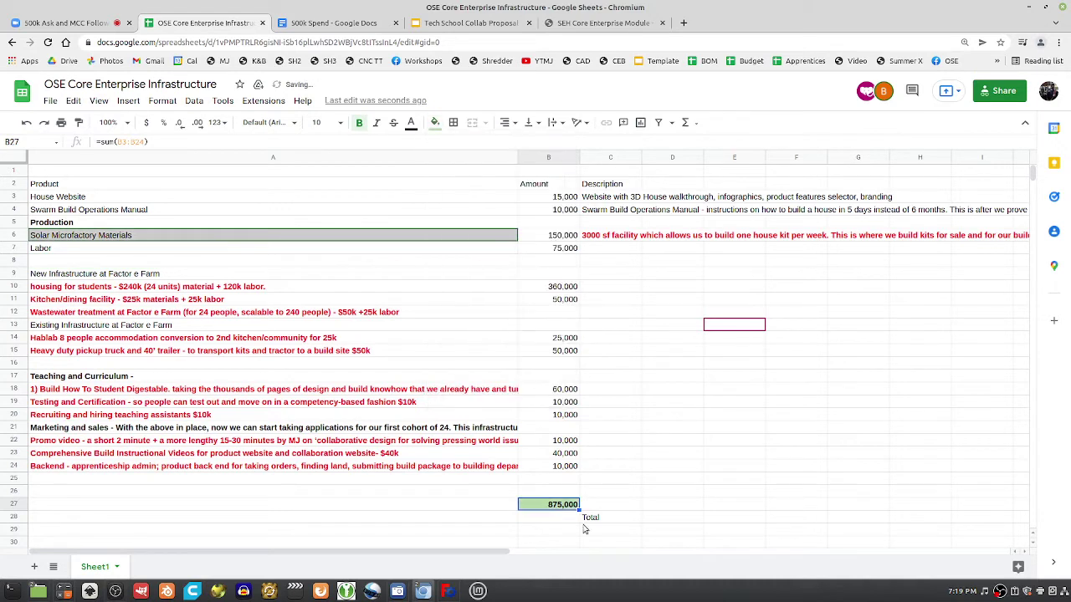
- Label the sum as Total in cell C27 and clear the duplicate label in C28
type("Total")
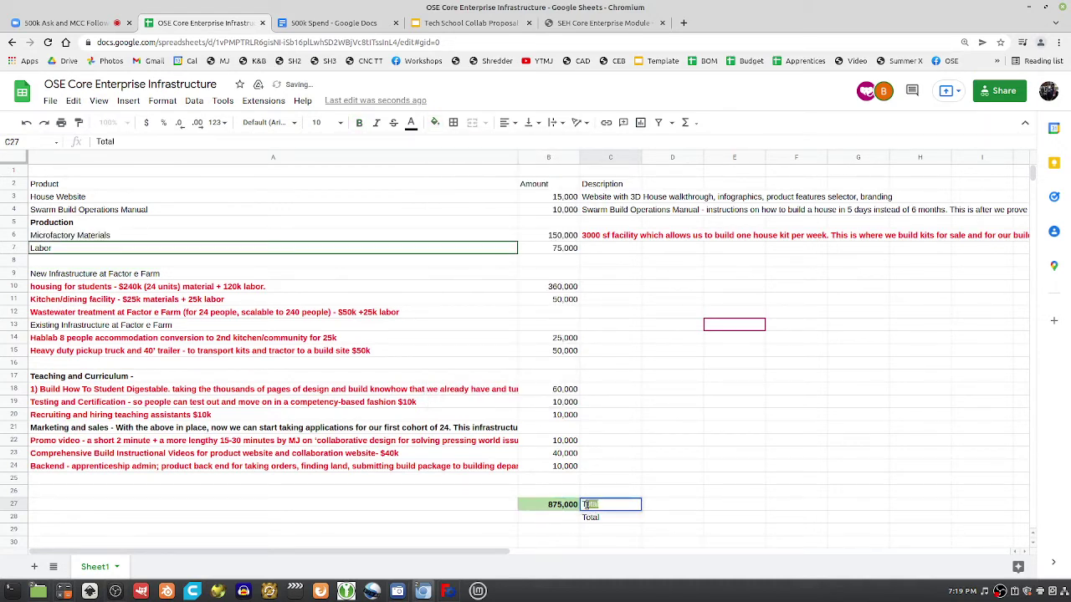
key("Return")
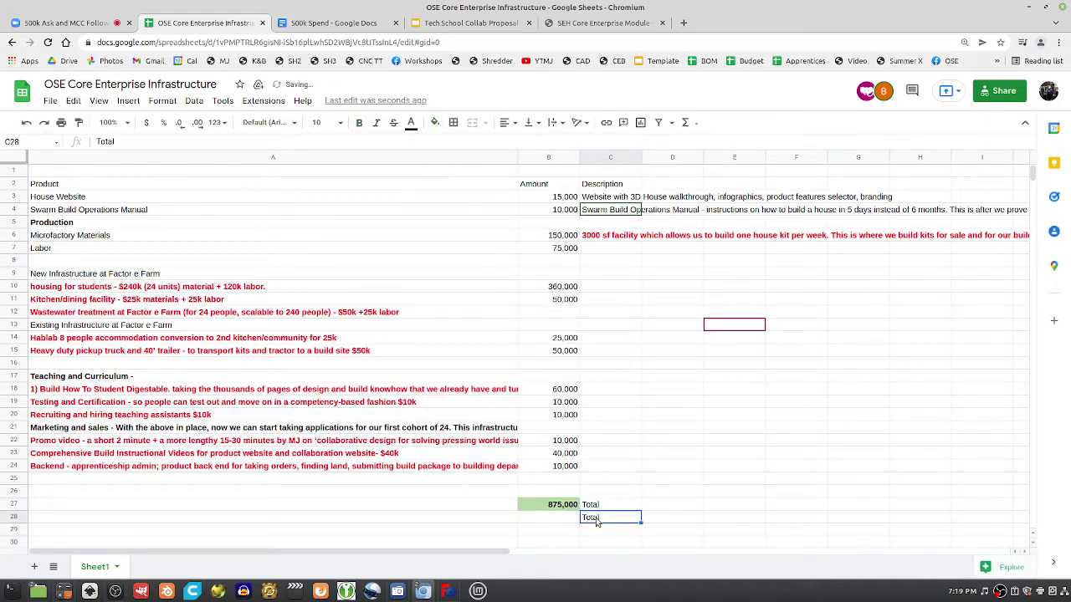
left_click(607, 505)
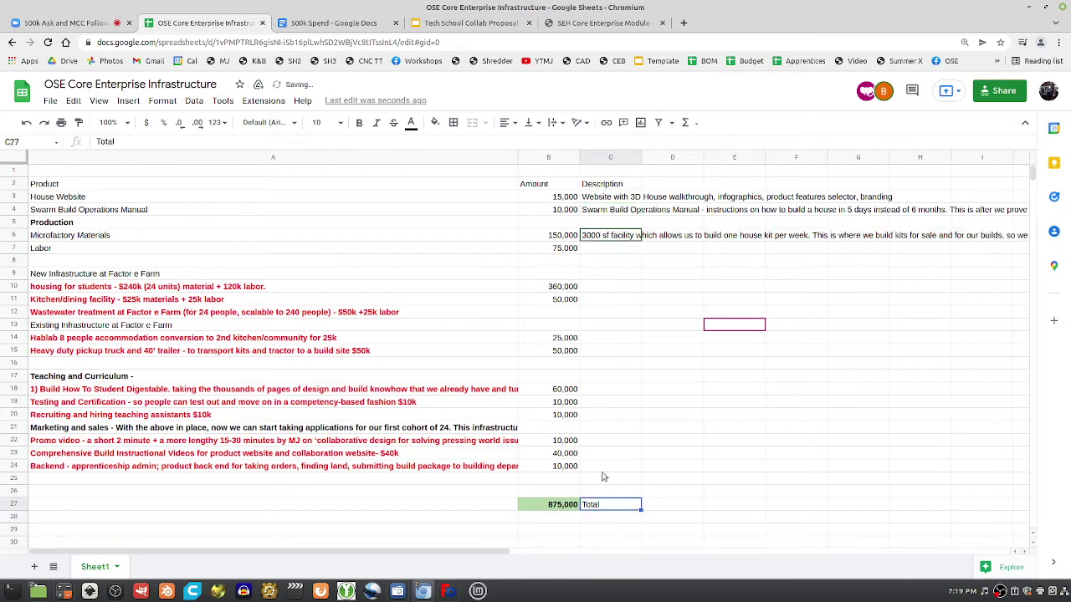
- Check in on the Zoom meeting and review the cost items and total in the OSE Core Enterprise Infrastructure spreadsheet
left_click(106, 15)
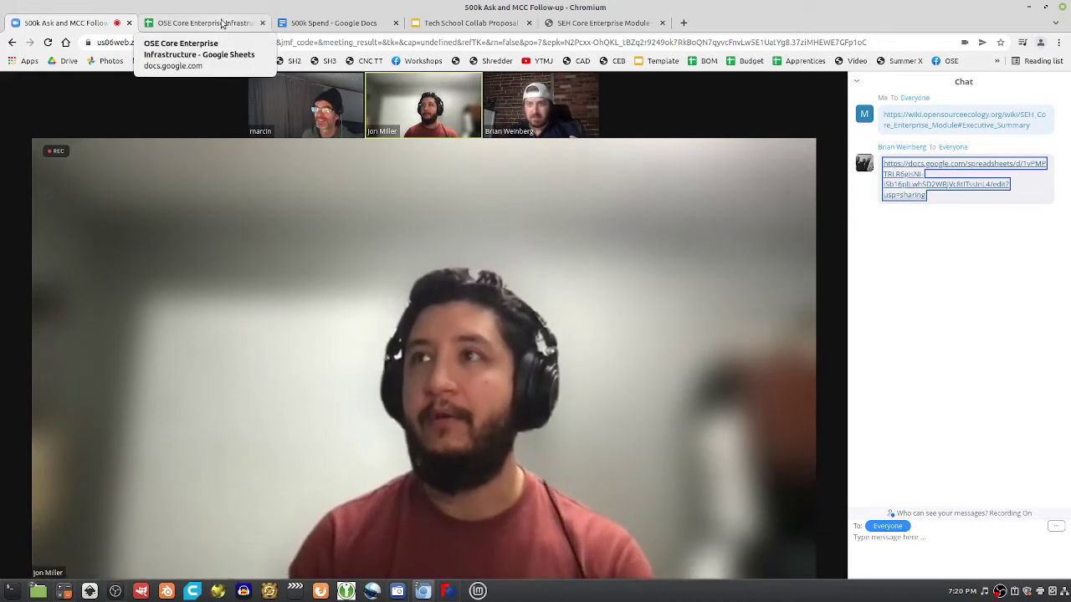
left_click(310, 27)
left_click(226, 26)
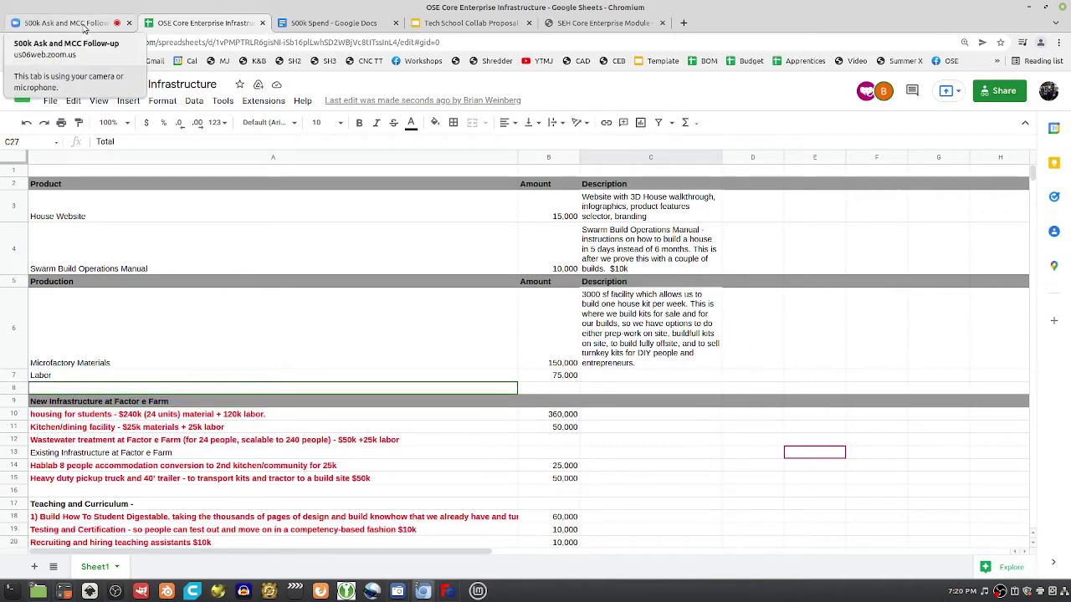
left_click(75, 22)
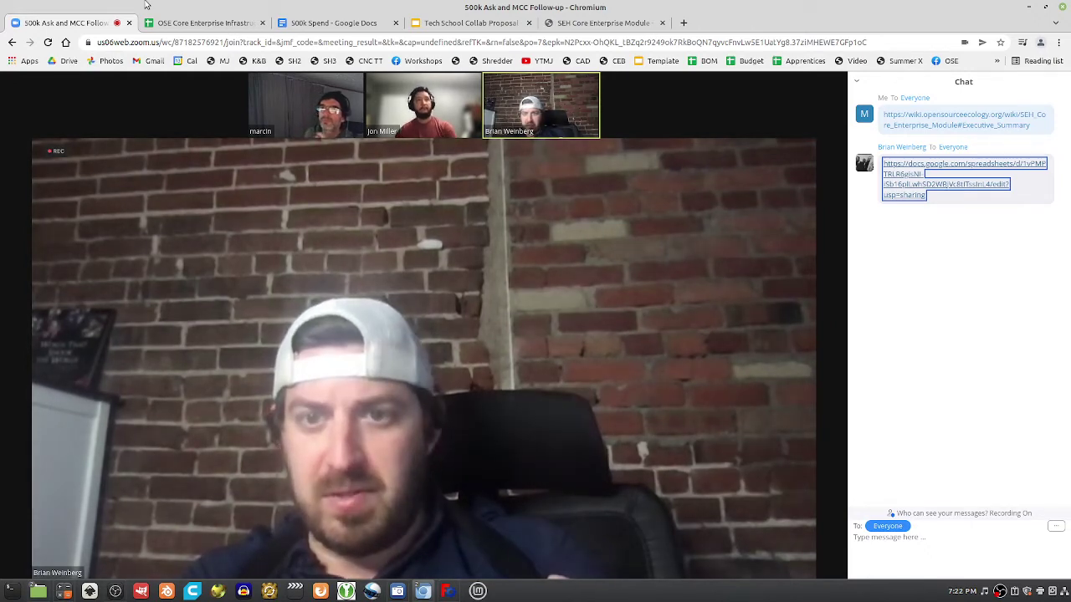
left_click(151, 19)
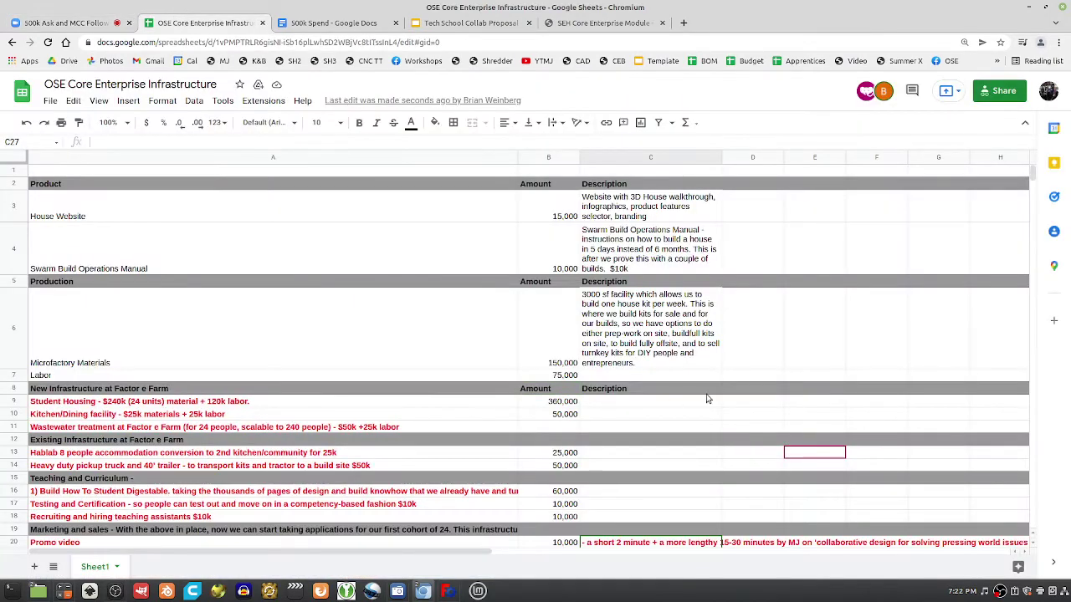
scroll(708, 399, "down", 5)
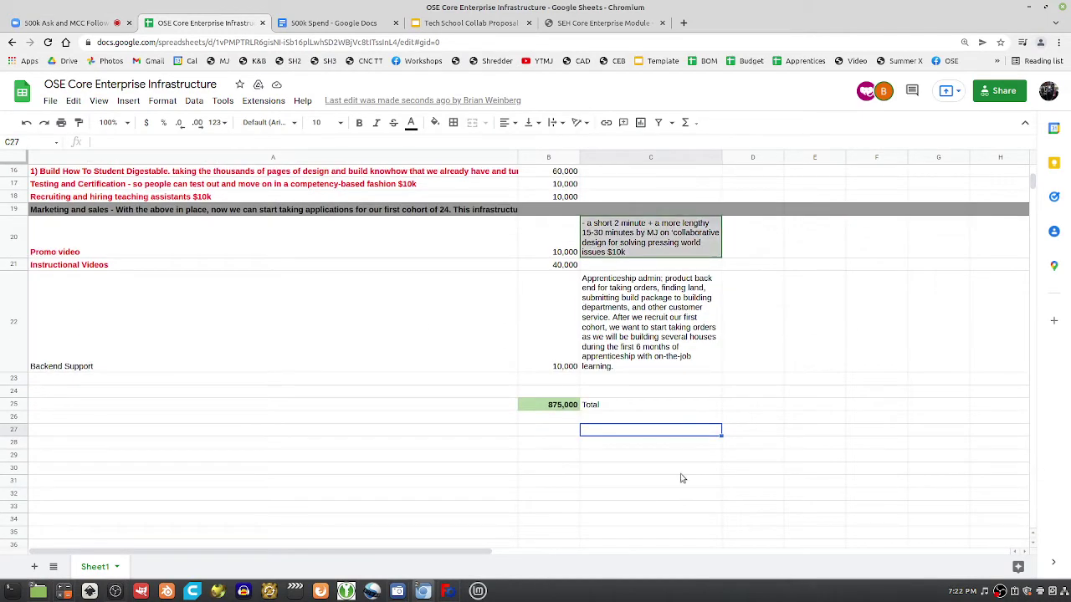
left_click(610, 407)
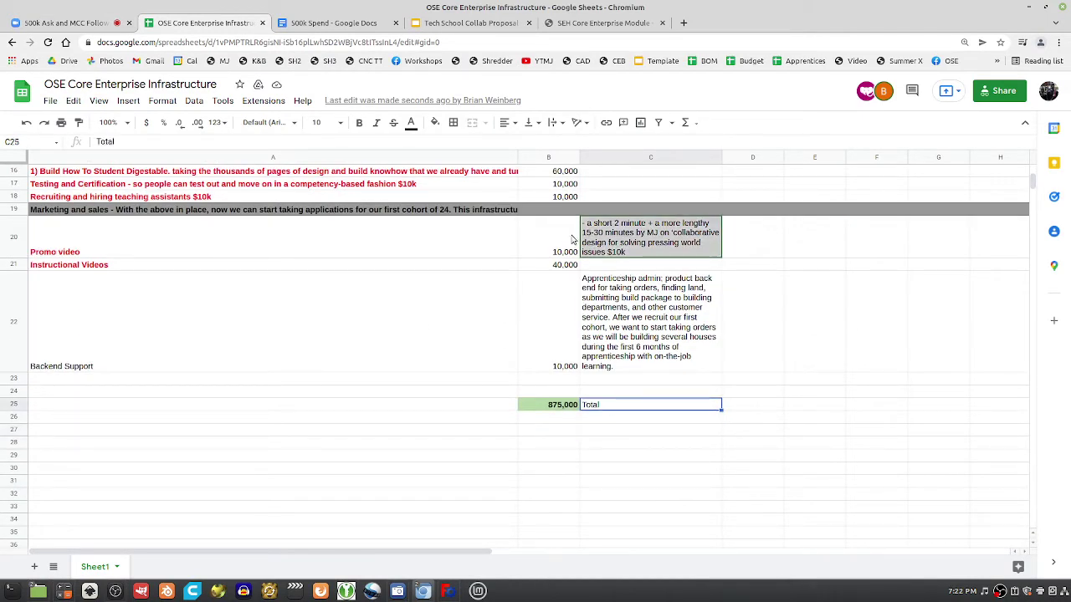
scroll(478, 466, "up", 4)
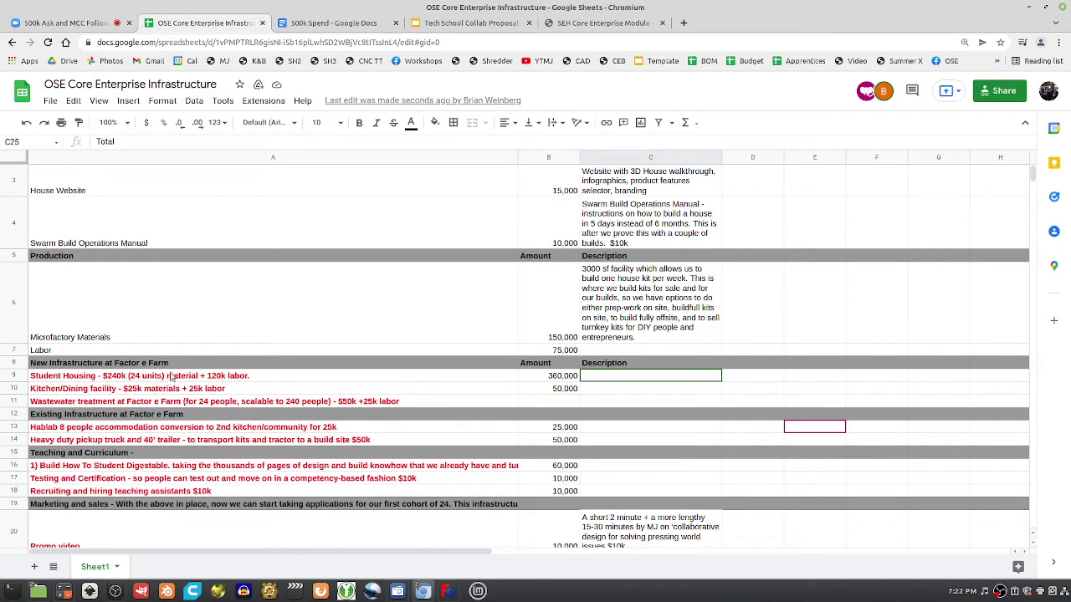
left_click(266, 381)
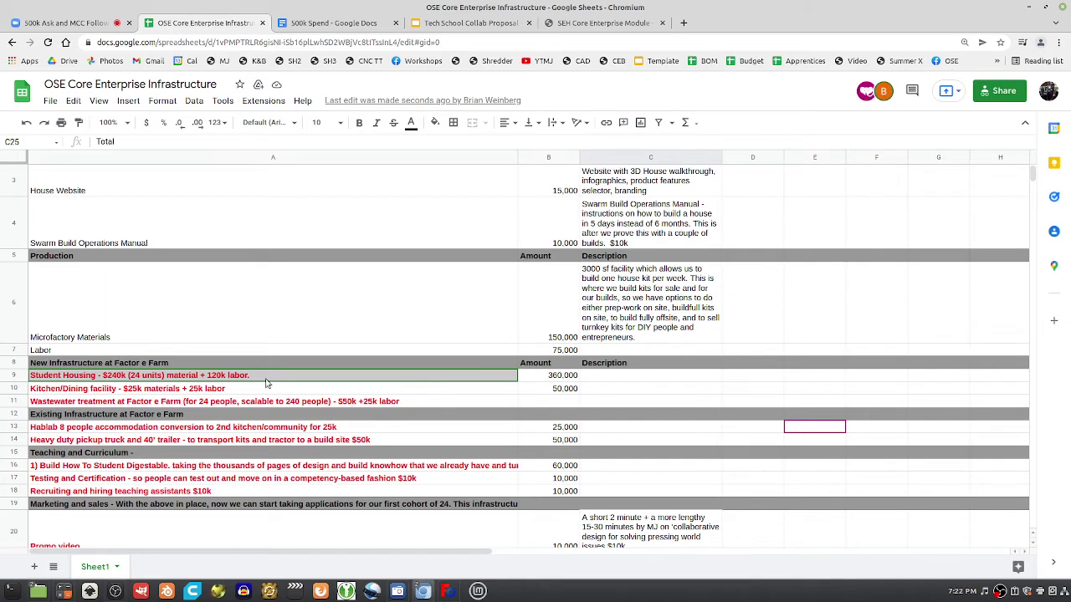
key("Down")
key("Down")
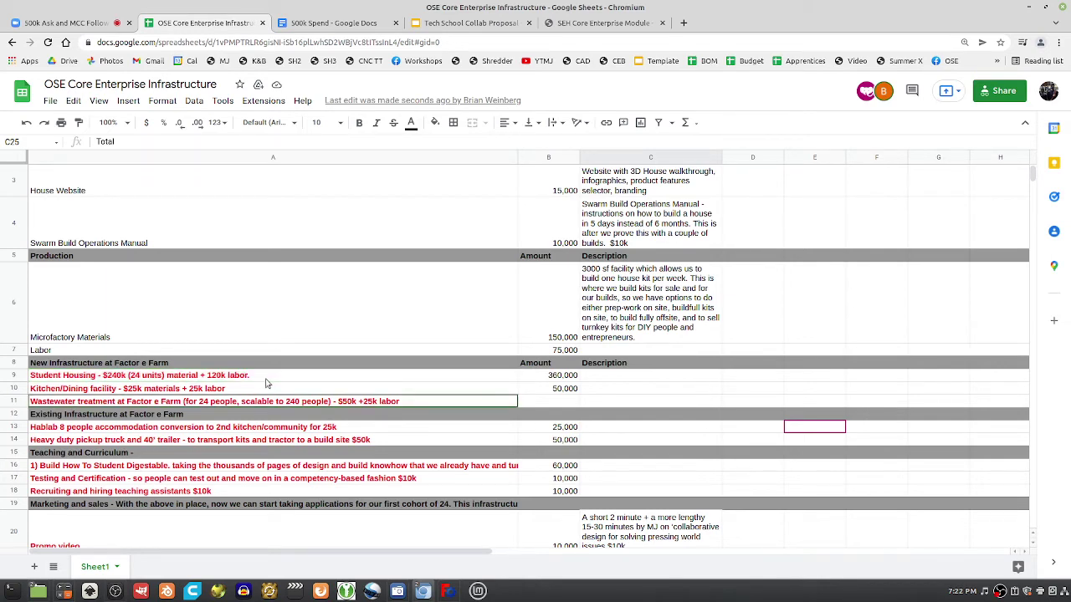
key("Up")
key("Up")
key("Right")
key("Right")
key("ctrl+v")
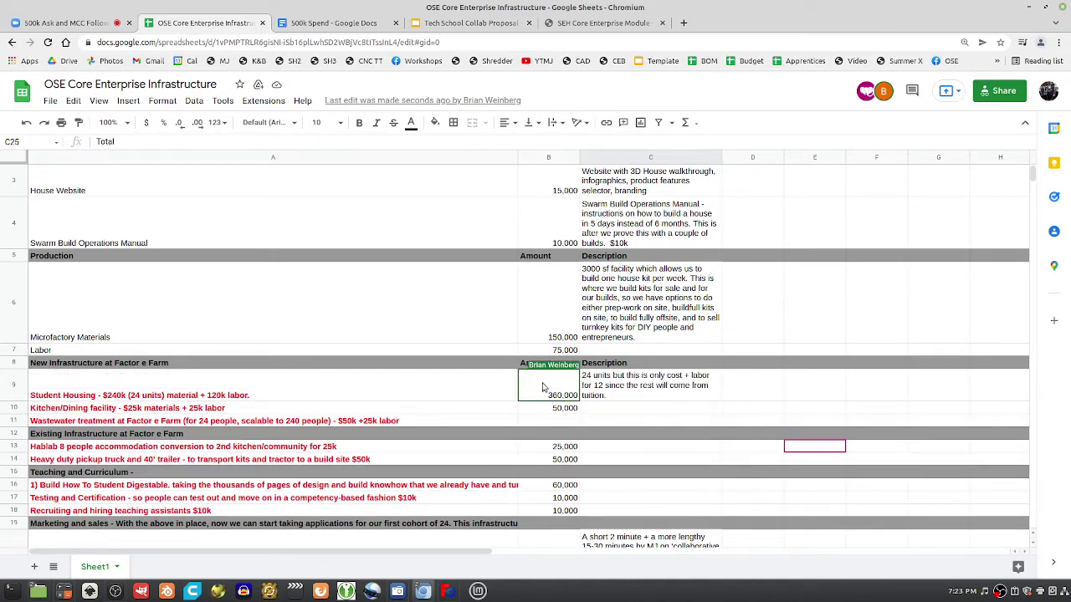
- Change the Student Housing amount in cell B9 to 180000
left_click(549, 393)
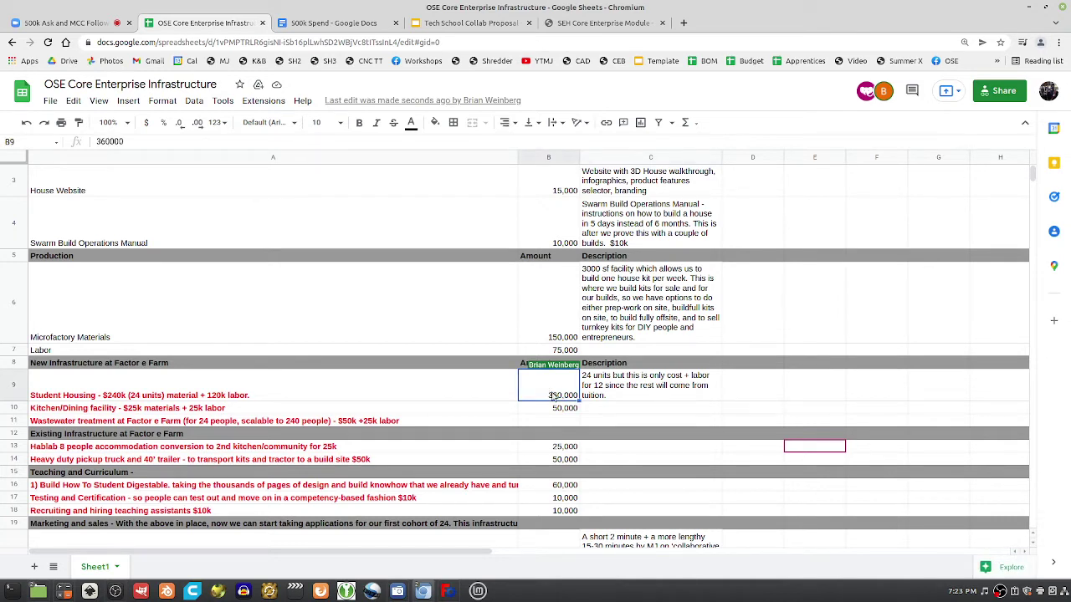
type("180")
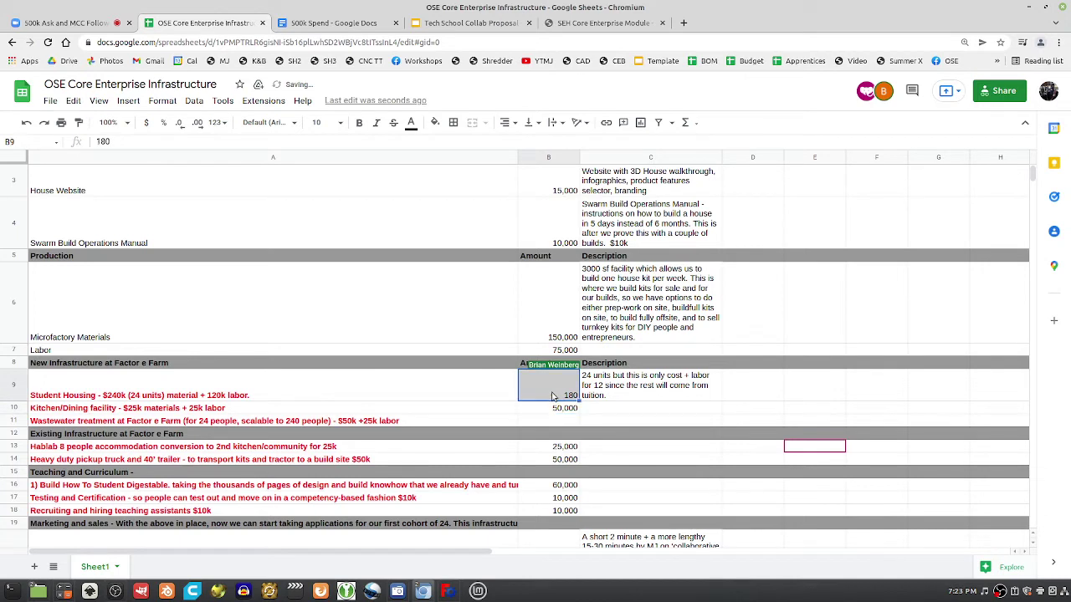
double_click(552, 395)
type("00")
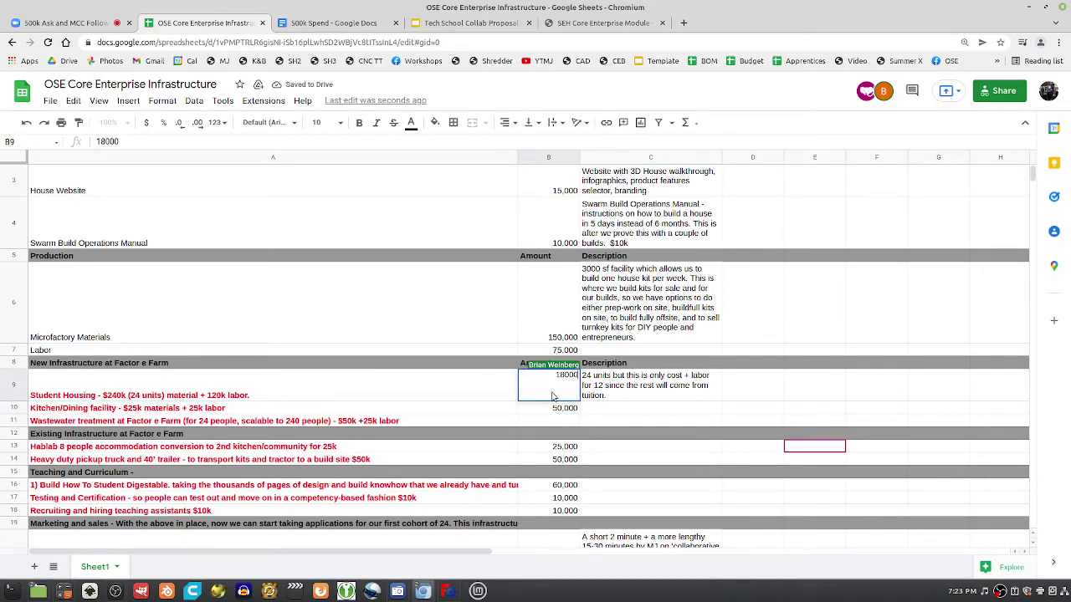
type("0")
key("Return")
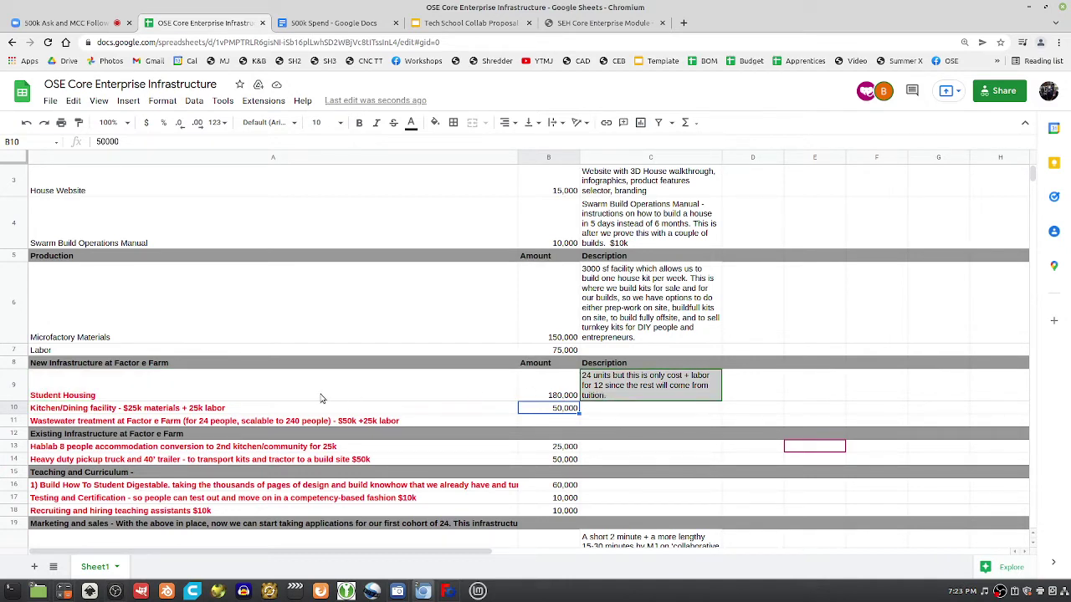
- Enter 75,000 in cell B11 as the amount for wastewater treatment at Factor e Farm
scroll(505, 479, "down", 4)
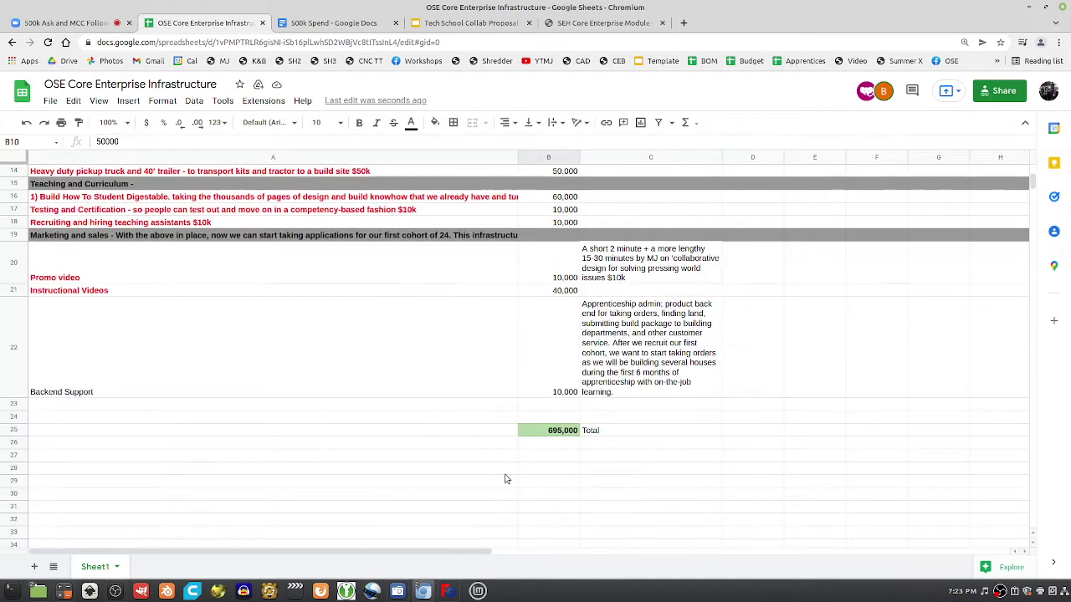
scroll(561, 454, "up", 3)
scroll(574, 414, "down", 2)
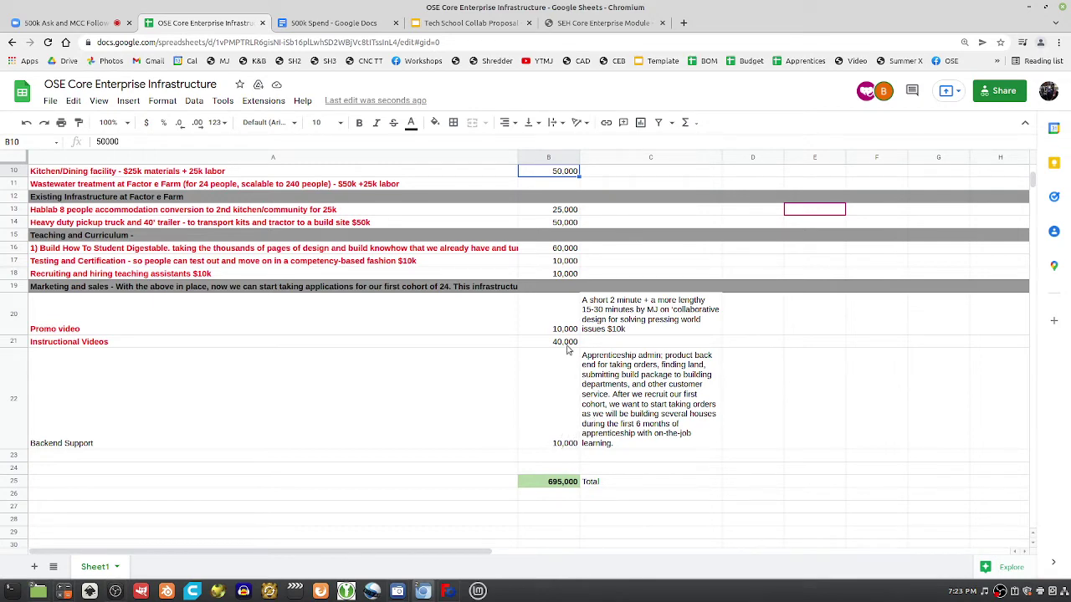
scroll(567, 350, "up", 1)
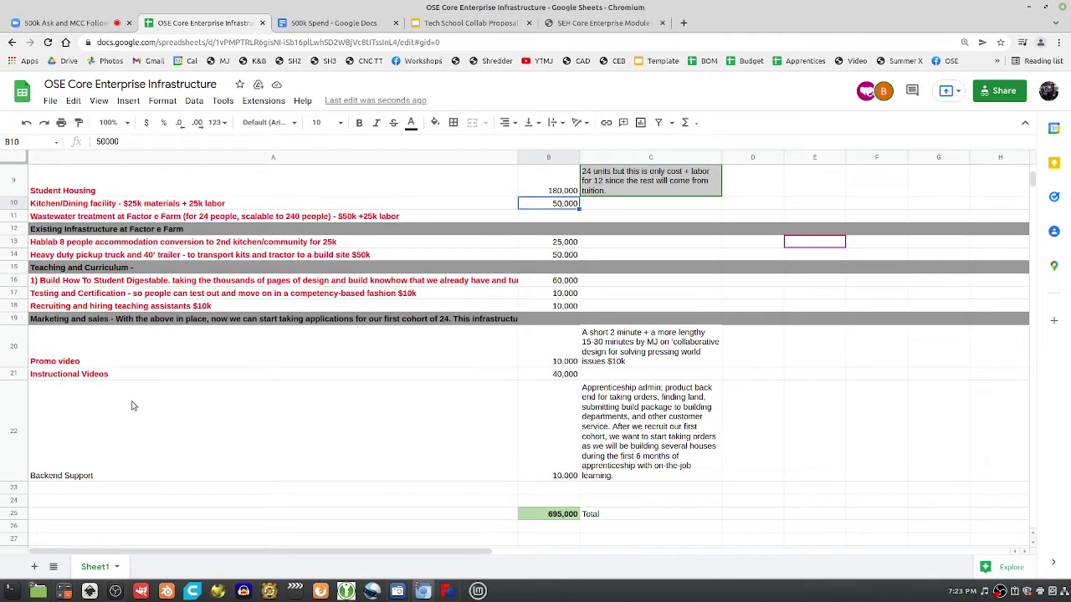
scroll(295, 356, "up", 1)
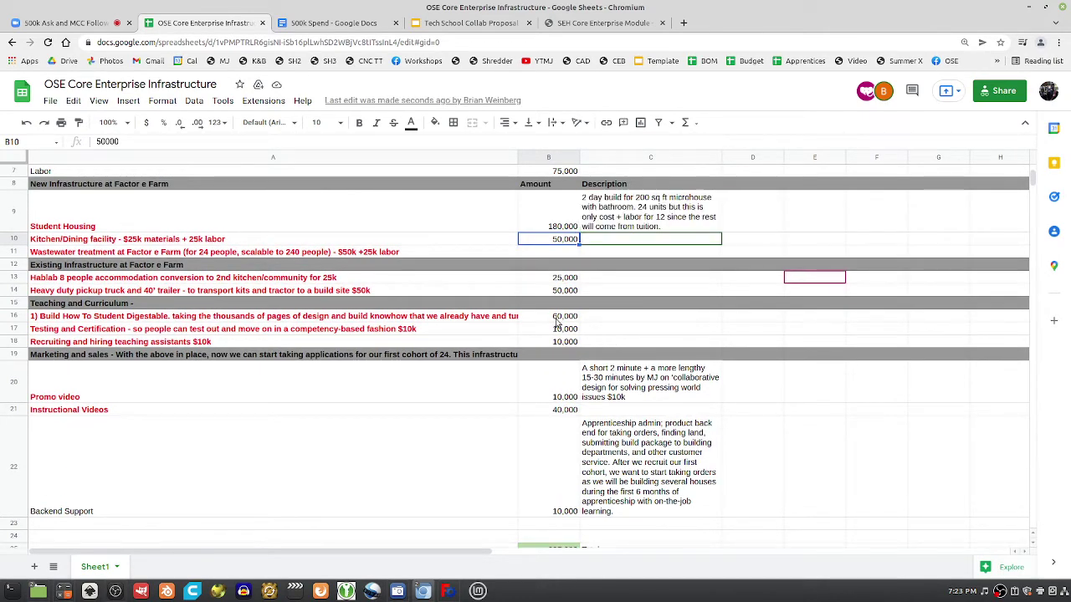
scroll(586, 381, "up", 3)
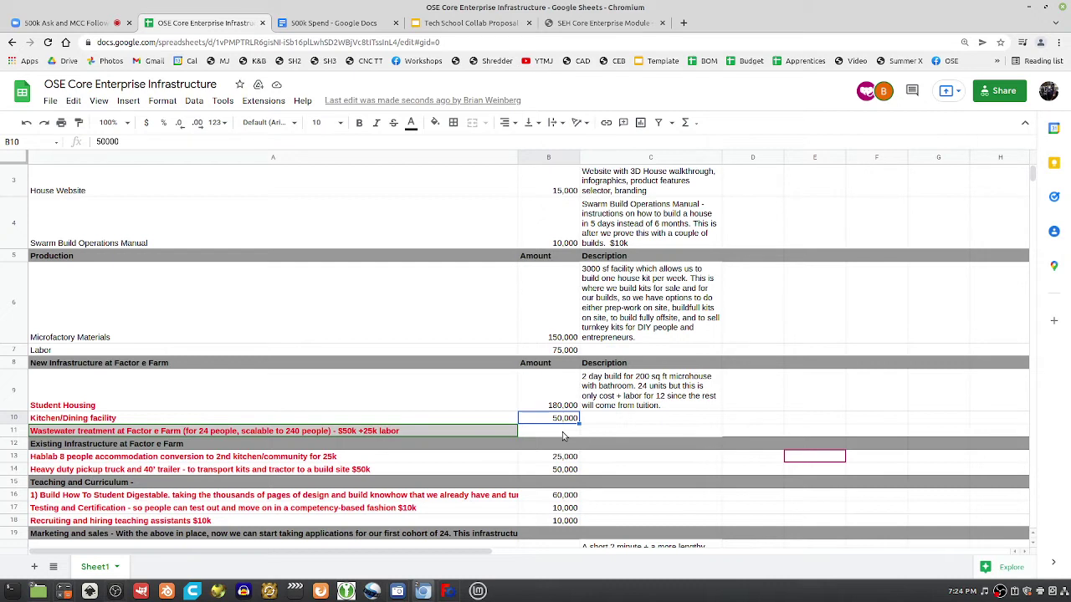
left_click(570, 432)
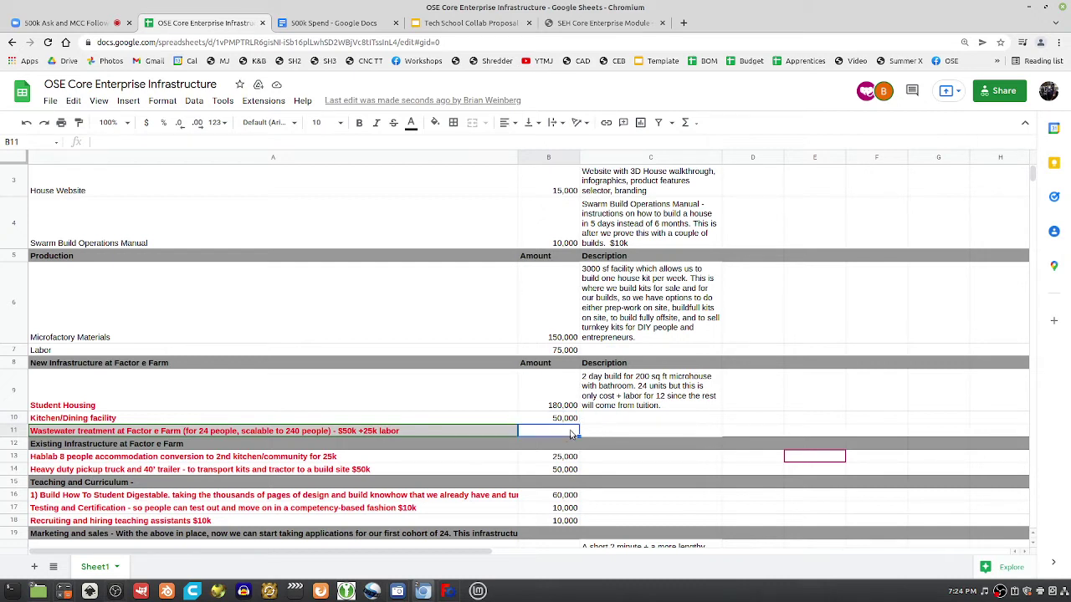
type("75,000")
key("Return")
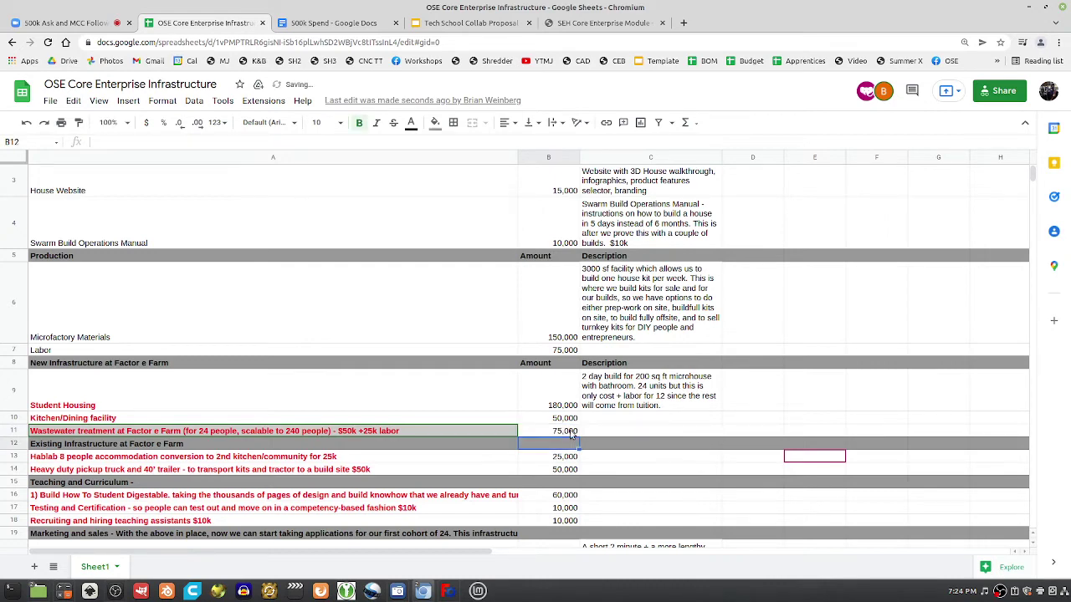
- Check the overall total against the product items and select the Swarm Build Operations Manual row
scroll(535, 463, "down", 3)
scroll(539, 451, "down", 3)
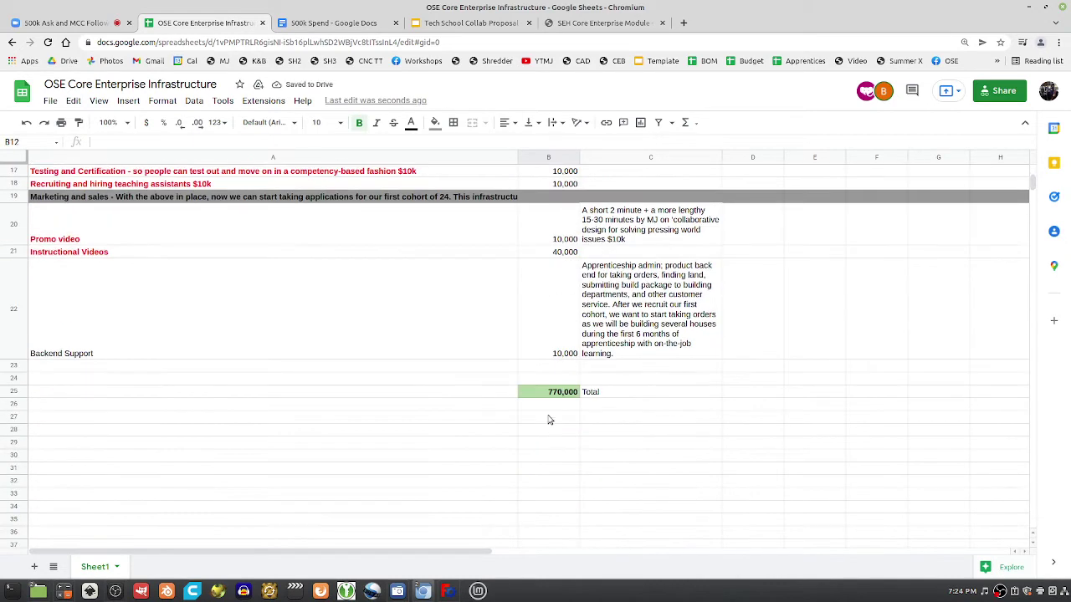
scroll(548, 435, "up", 6)
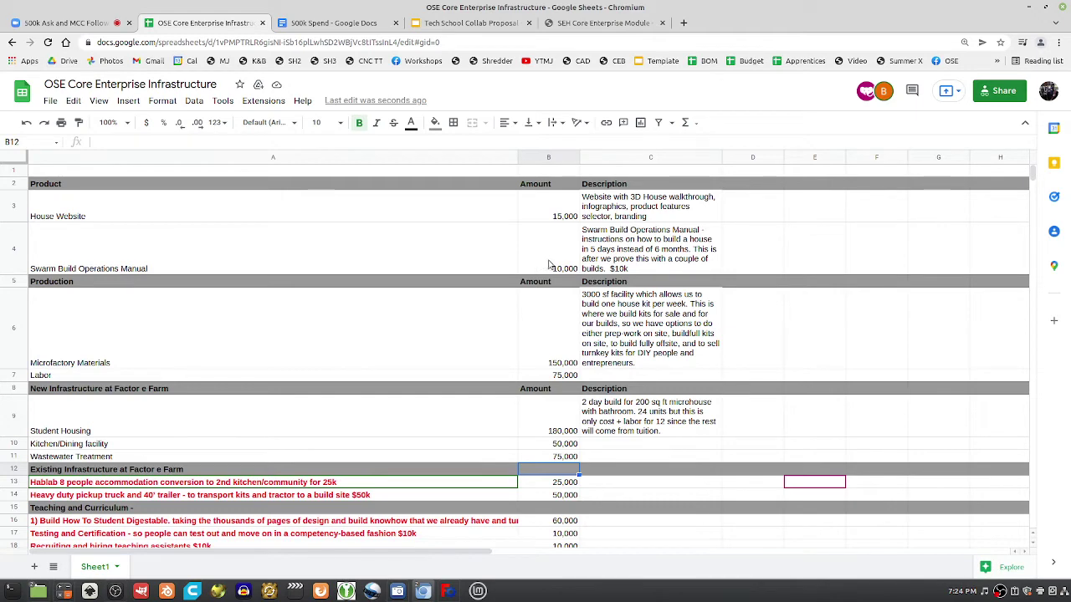
left_click(548, 265)
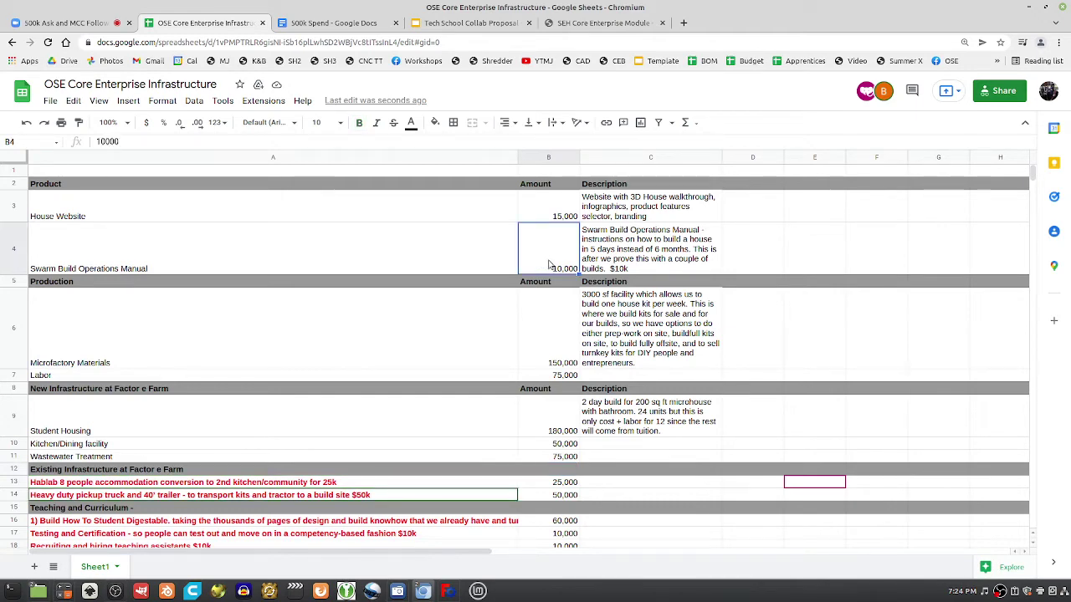
left_click(141, 259)
left_click(15, 250)
scroll(23, 249, "down", 3)
scroll(23, 249, "up", 3)
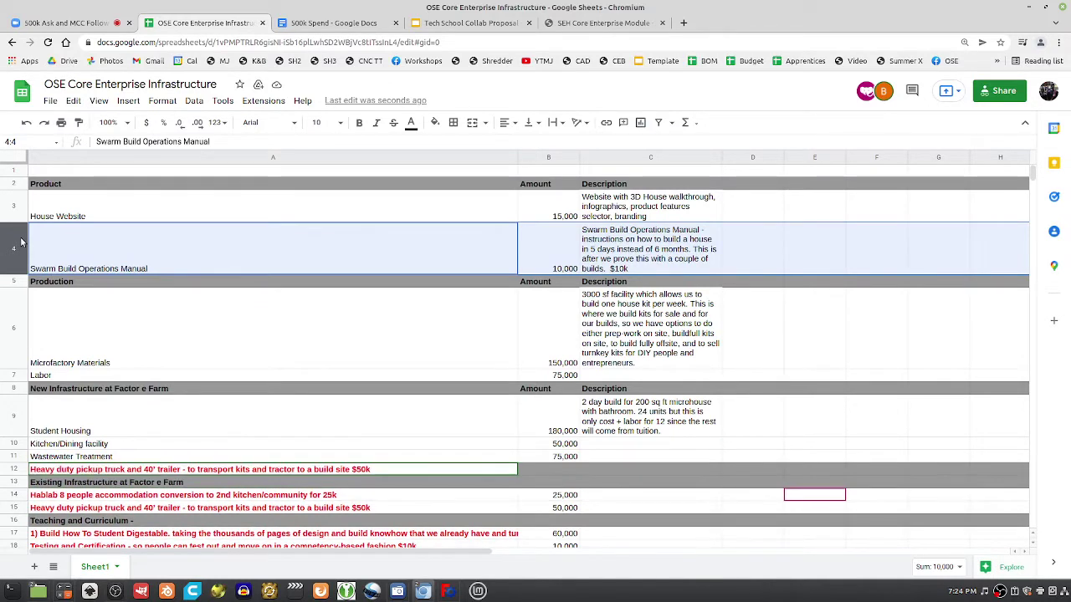
- Review the infrastructure, teaching and marketing items together with the overall total
scroll(22, 242, "down", 1)
scroll(22, 242, "down", 2)
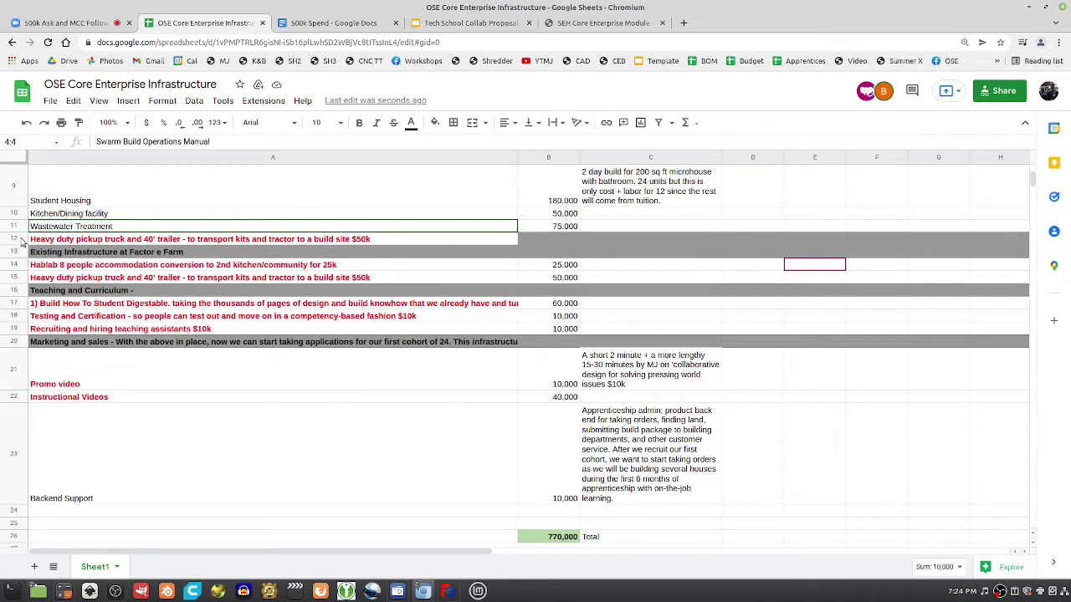
scroll(599, 456, "down", 2)
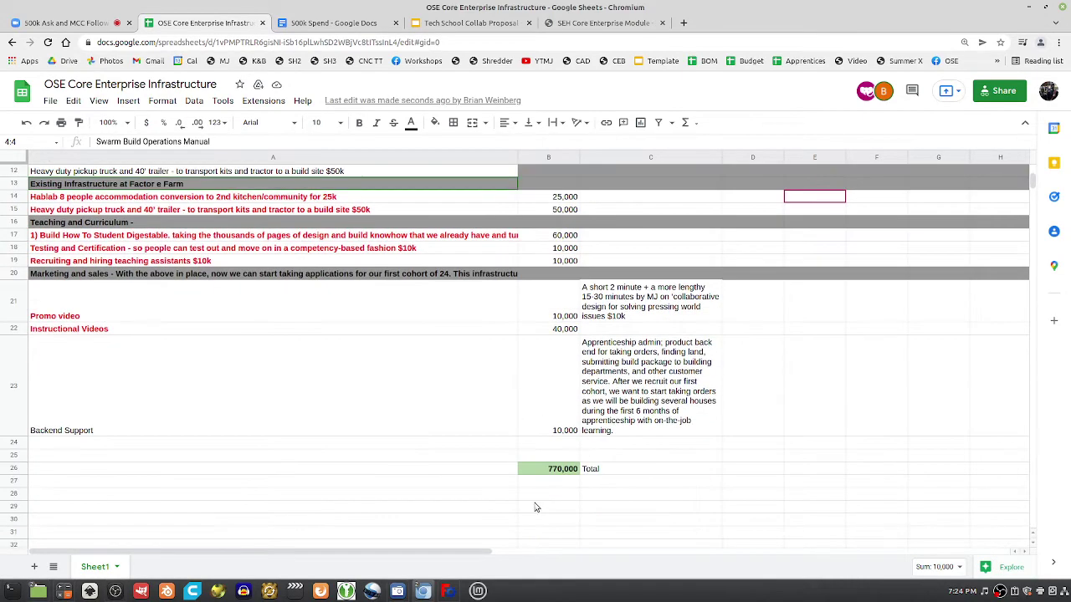
scroll(449, 493, "up", 2)
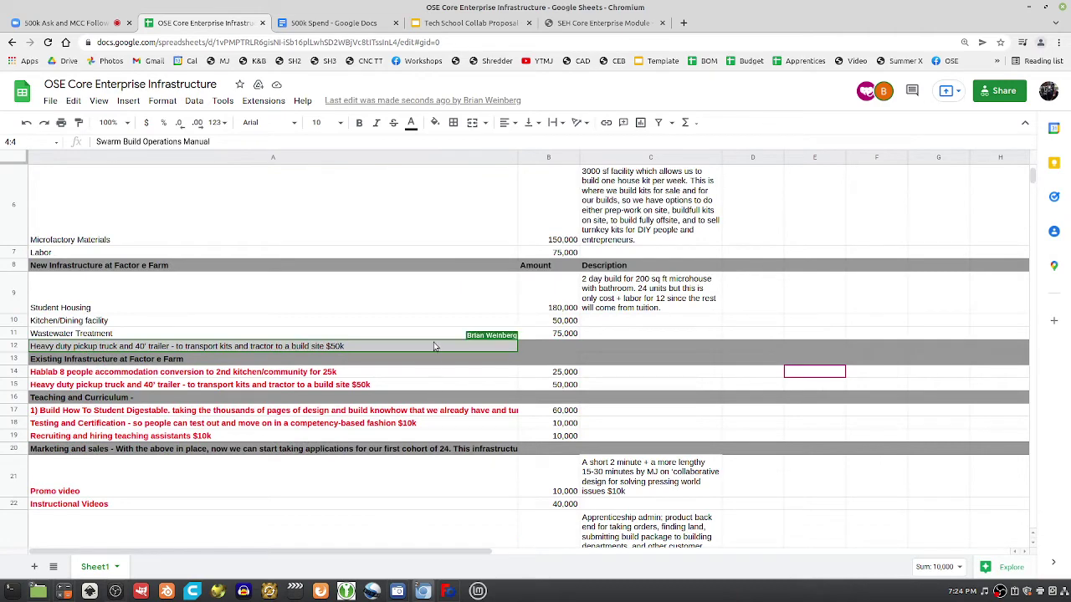
scroll(434, 347, "up", 1)
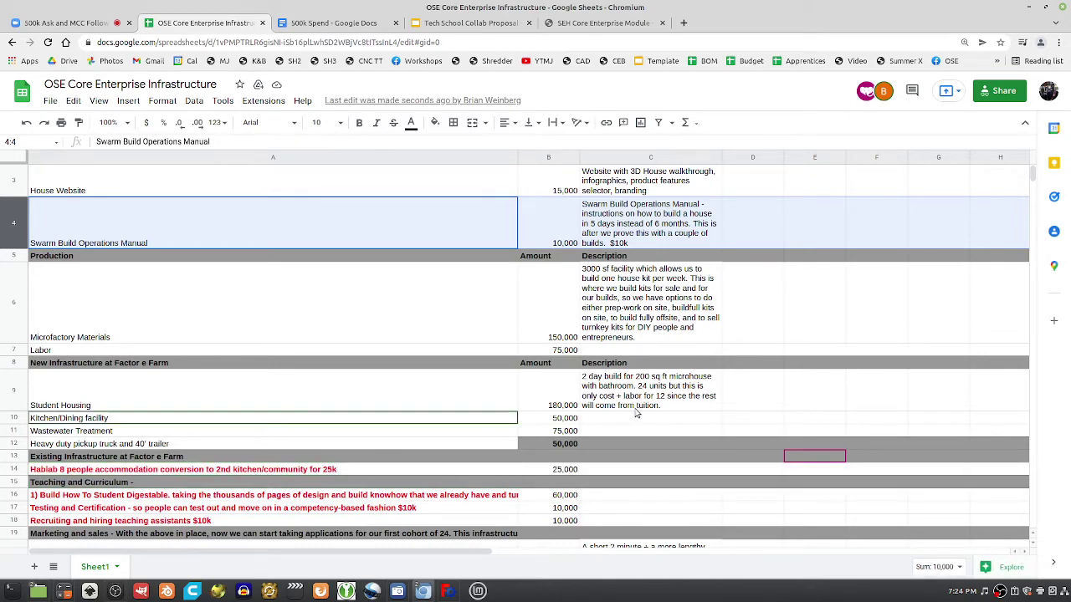
scroll(623, 378, "down", 2)
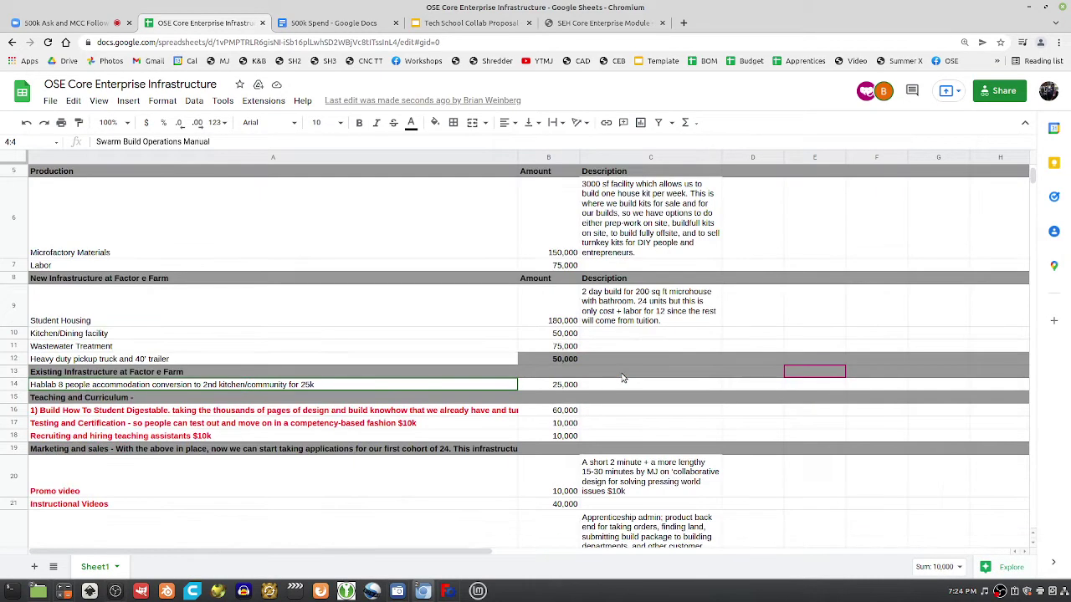
scroll(623, 378, "down", 3)
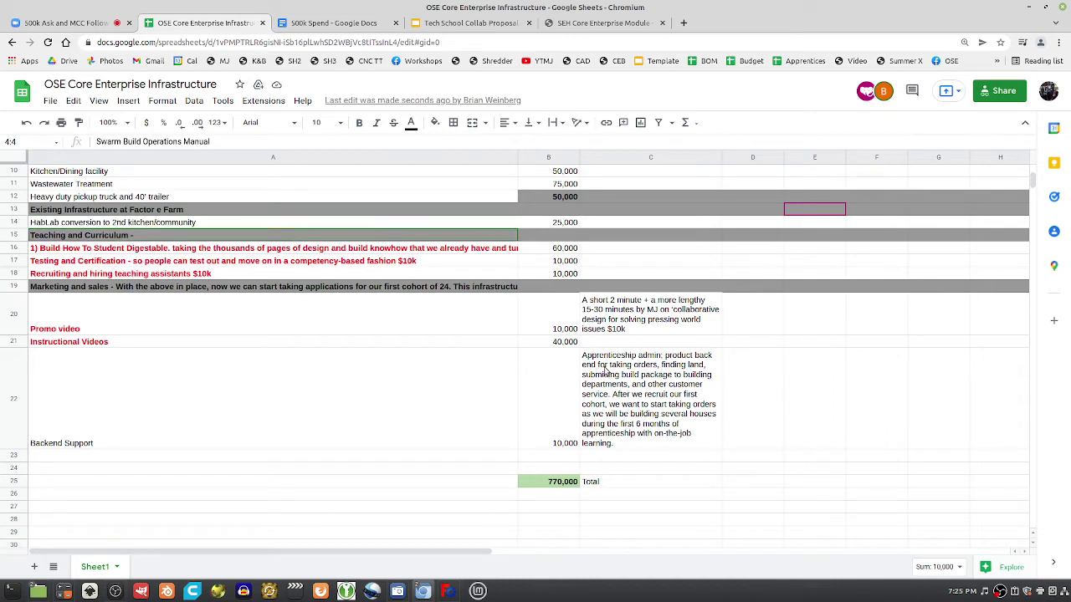
scroll(607, 368, "up", 2)
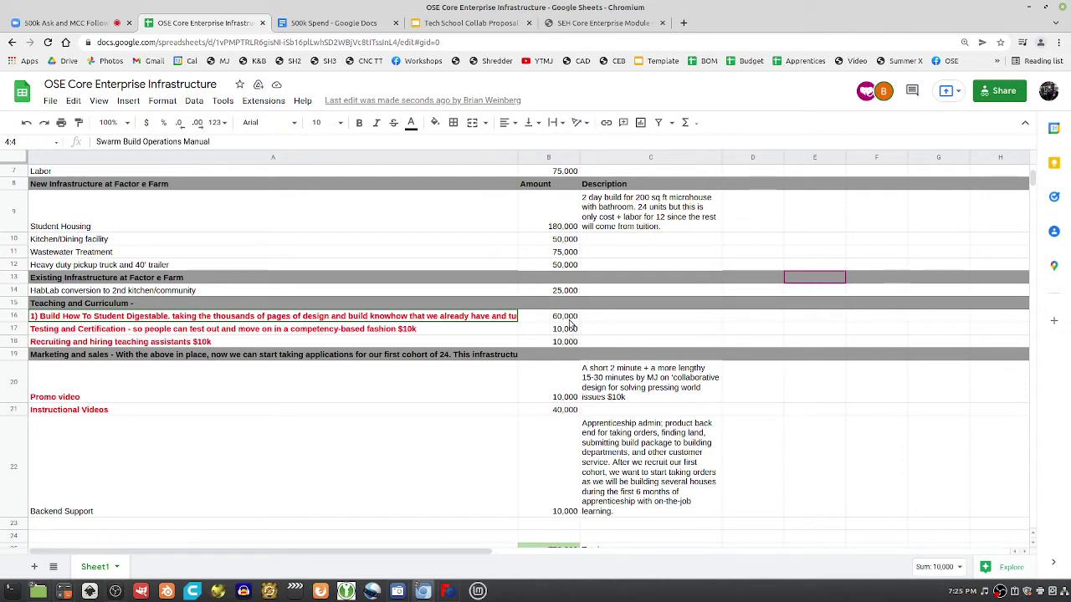
- Select the Teaching and Curriculum amounts in B16:B18 to check their sum, and look over the whole budget from Product to Total
left_click_drag(572, 319, 575, 340)
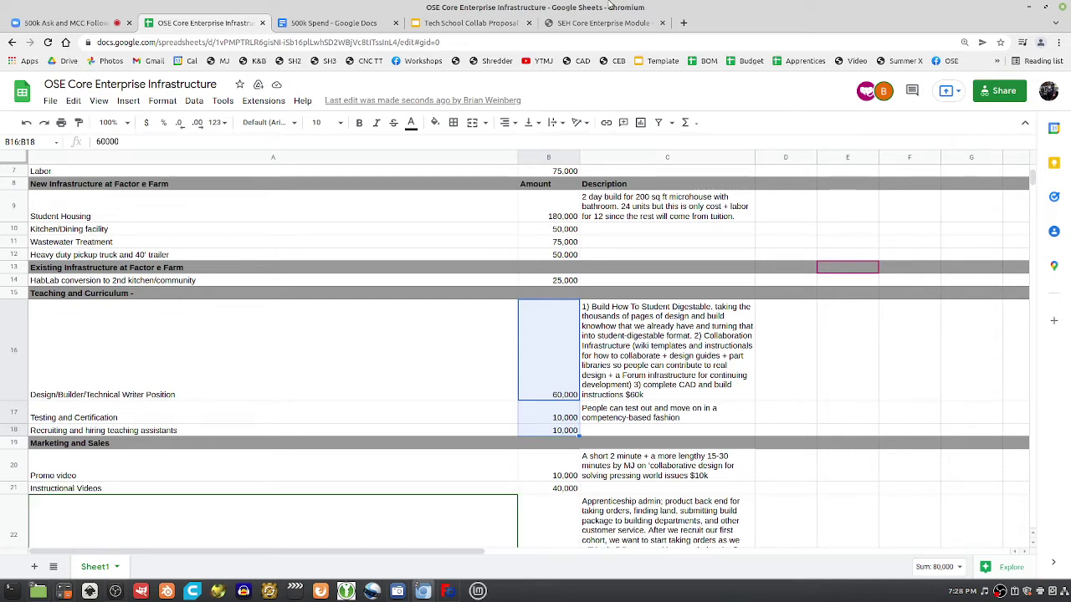
scroll(613, 385, "down", 1)
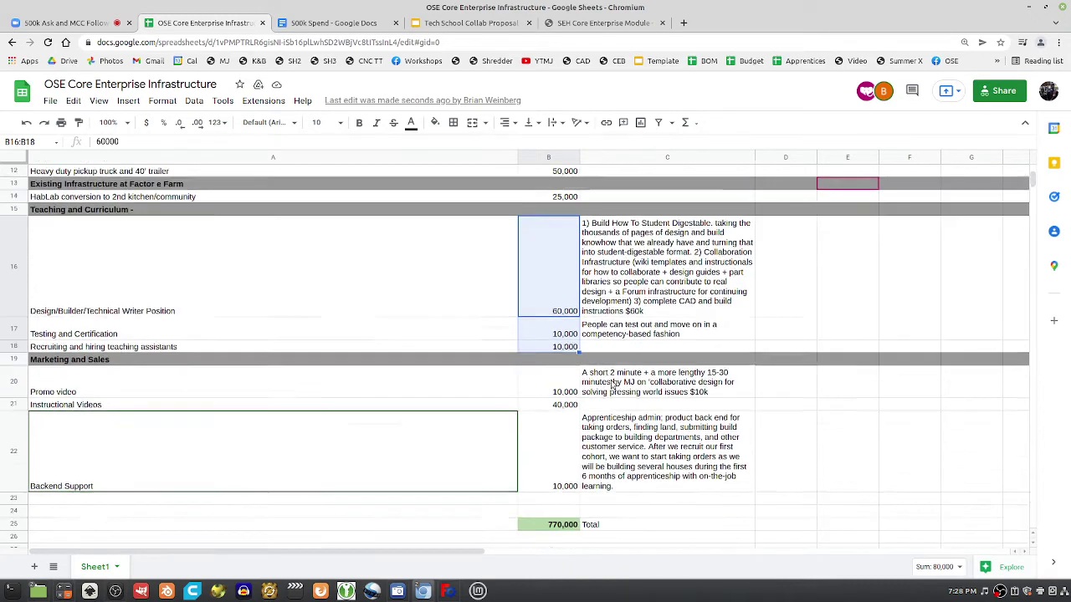
scroll(559, 413, "down", 2)
scroll(558, 410, "up", 3)
scroll(569, 408, "down", 2)
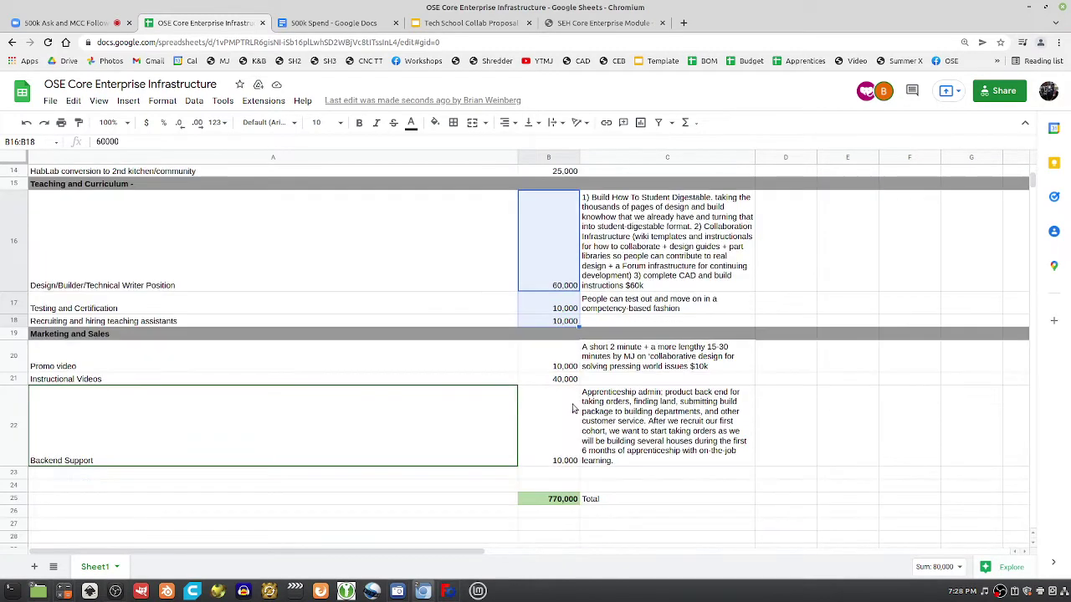
scroll(349, 417, "up", 1)
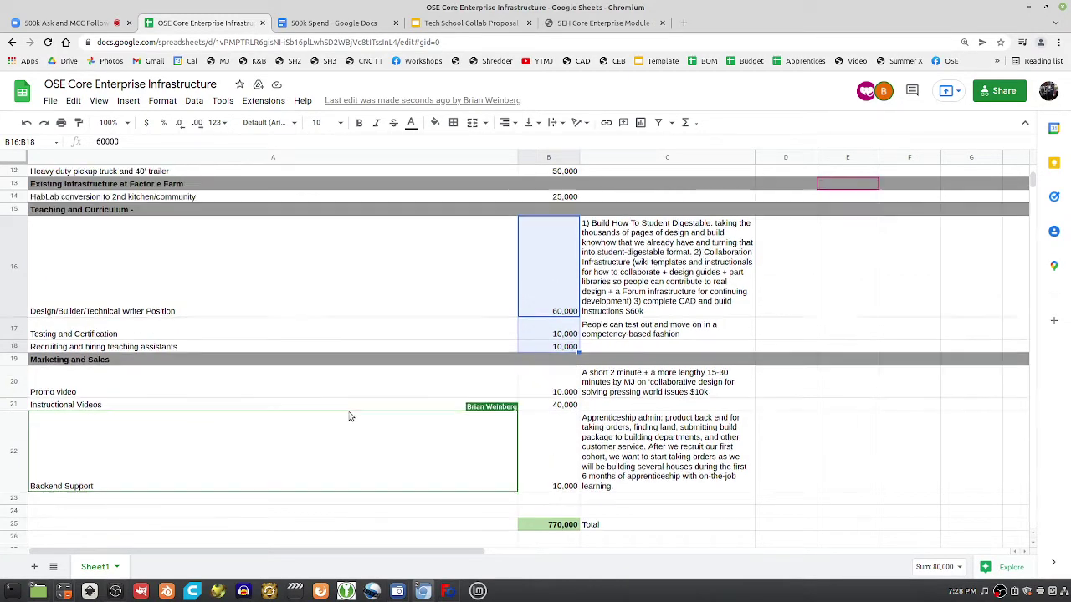
scroll(423, 422, "up", 2)
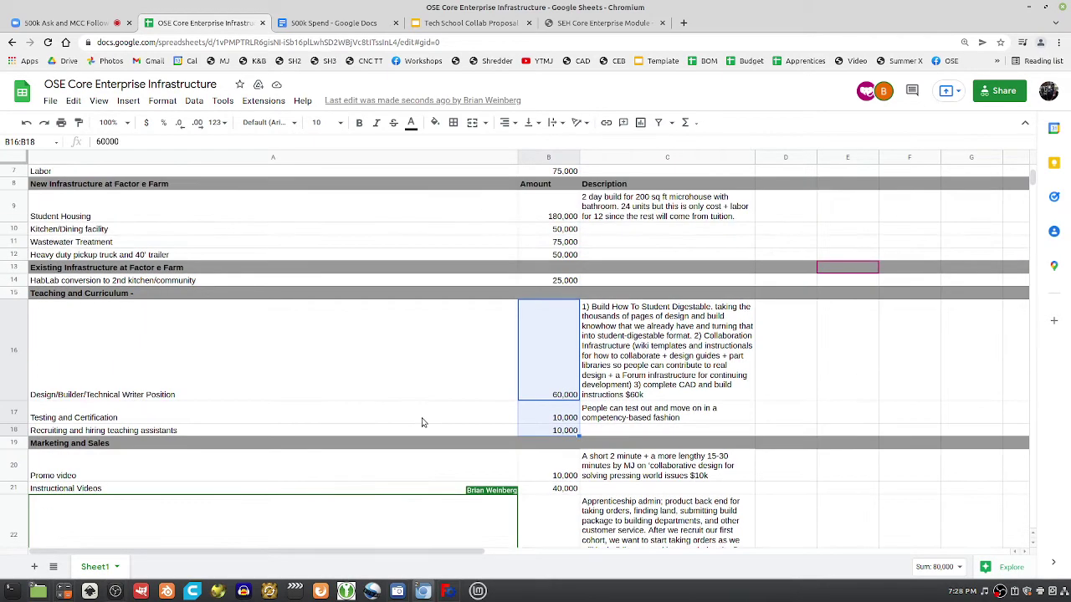
scroll(424, 422, "up", 3)
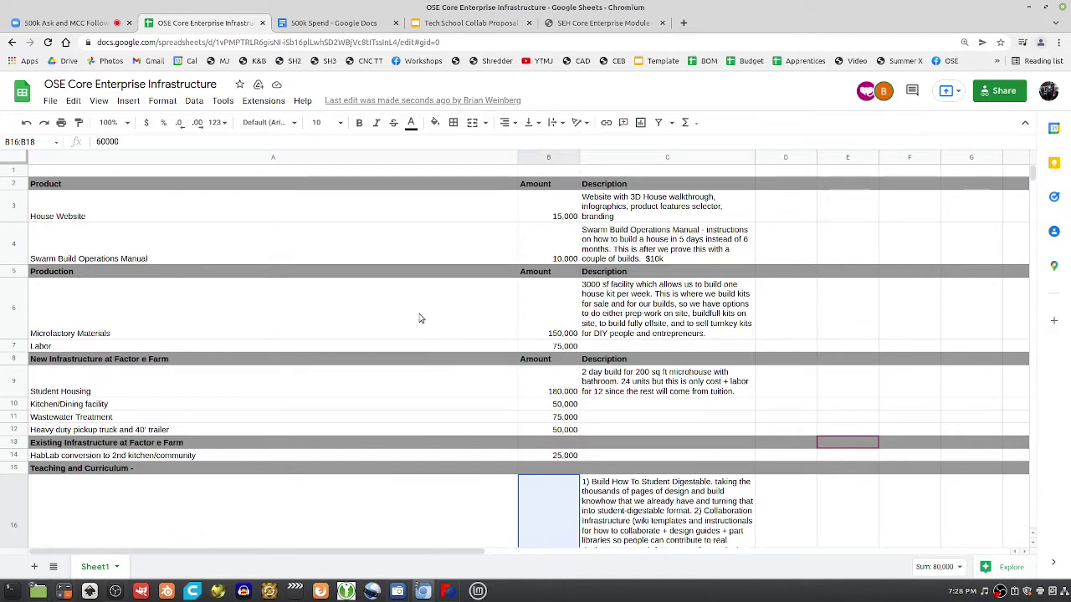
scroll(421, 316, "down", 5)
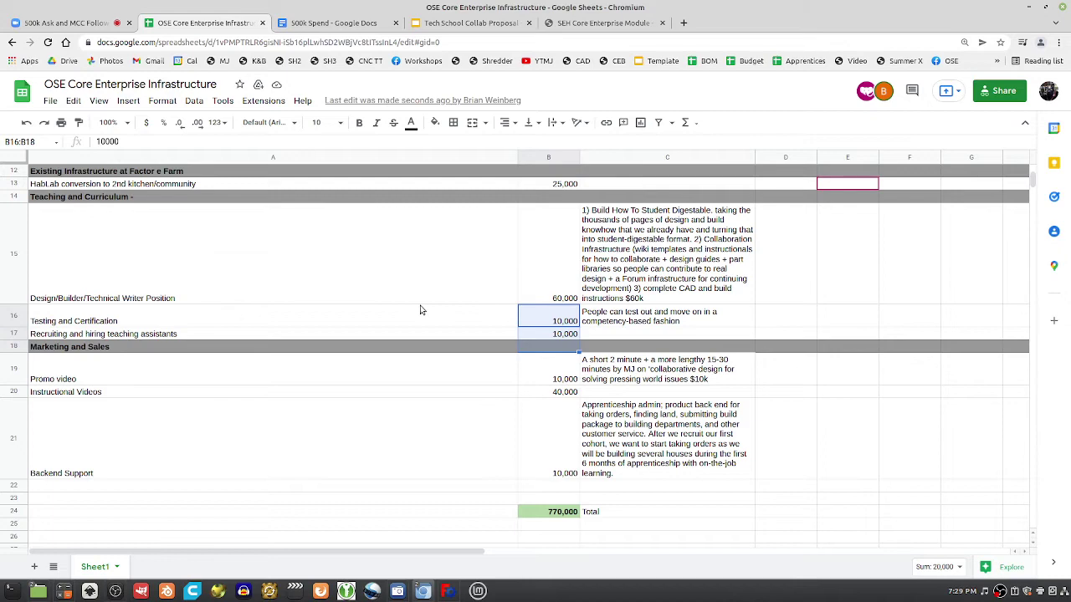
- Switch back to the Zoom meeting to follow the discussion with the participants
left_click(66, 24)
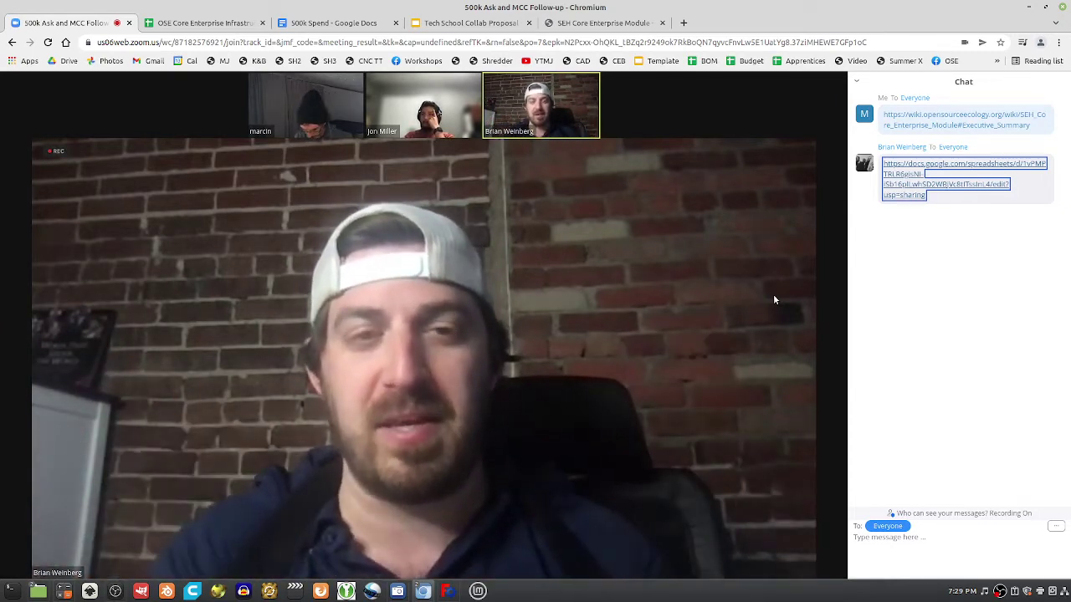
mouse_move(750, 280)
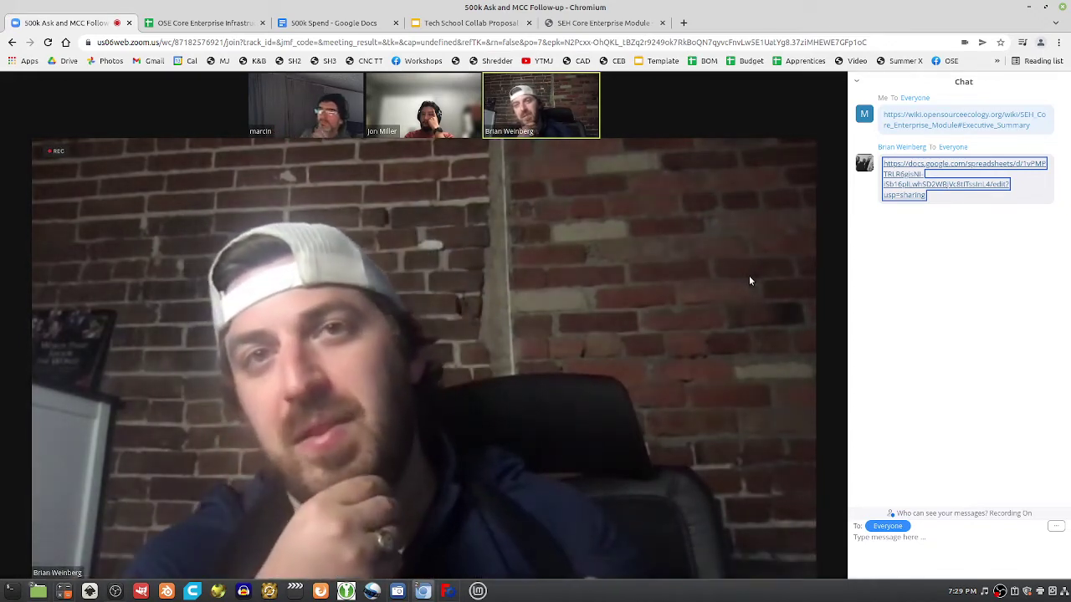
mouse_move(306, 94)
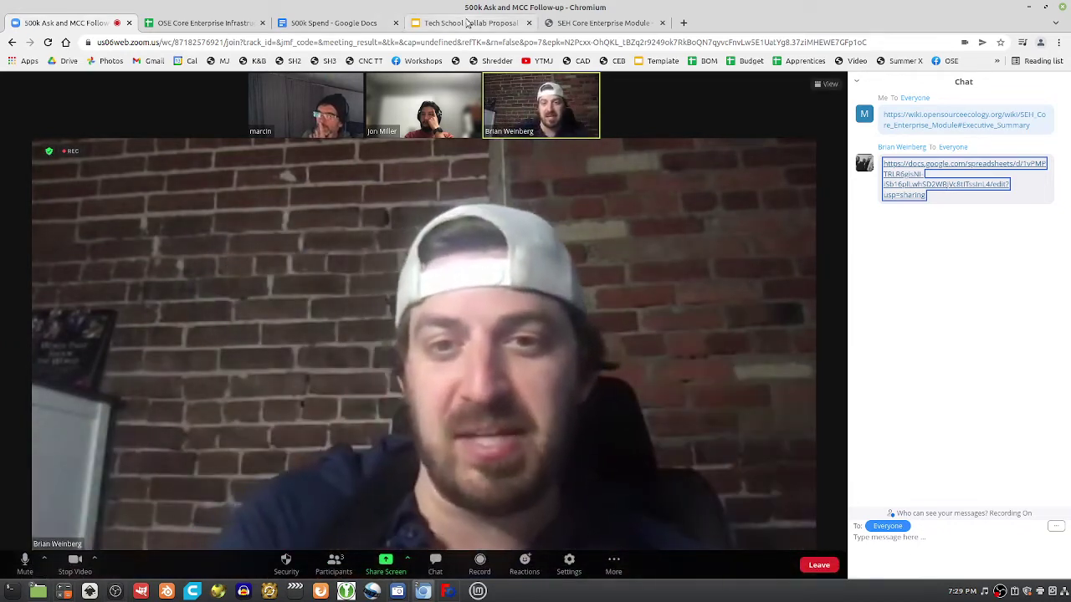